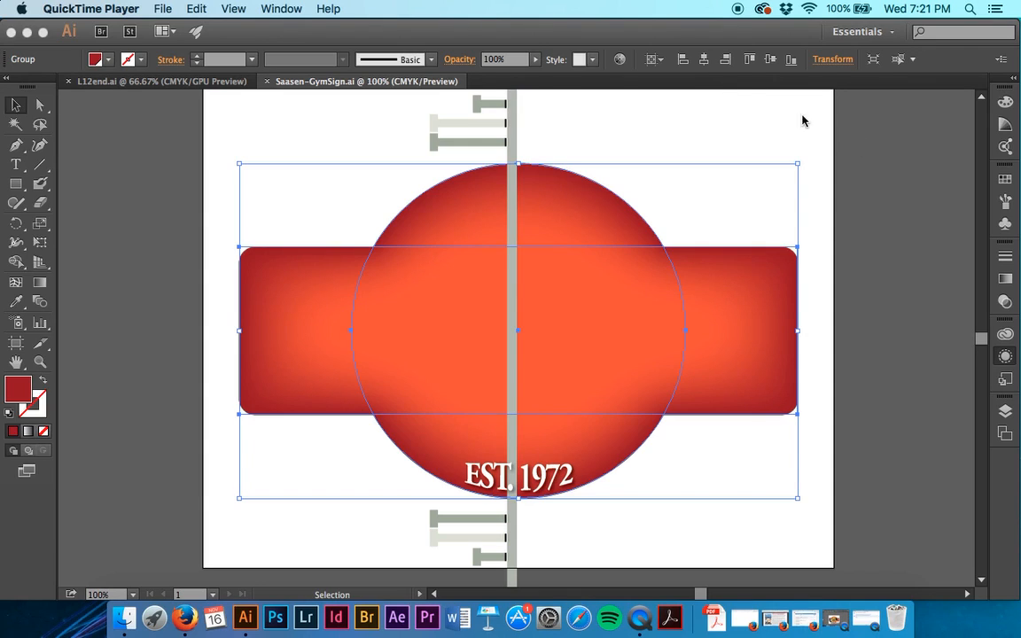
- Give the red sign shape group a 12 pt black stroke
{"action": "left_click", "coordinate": [1008, 358]}
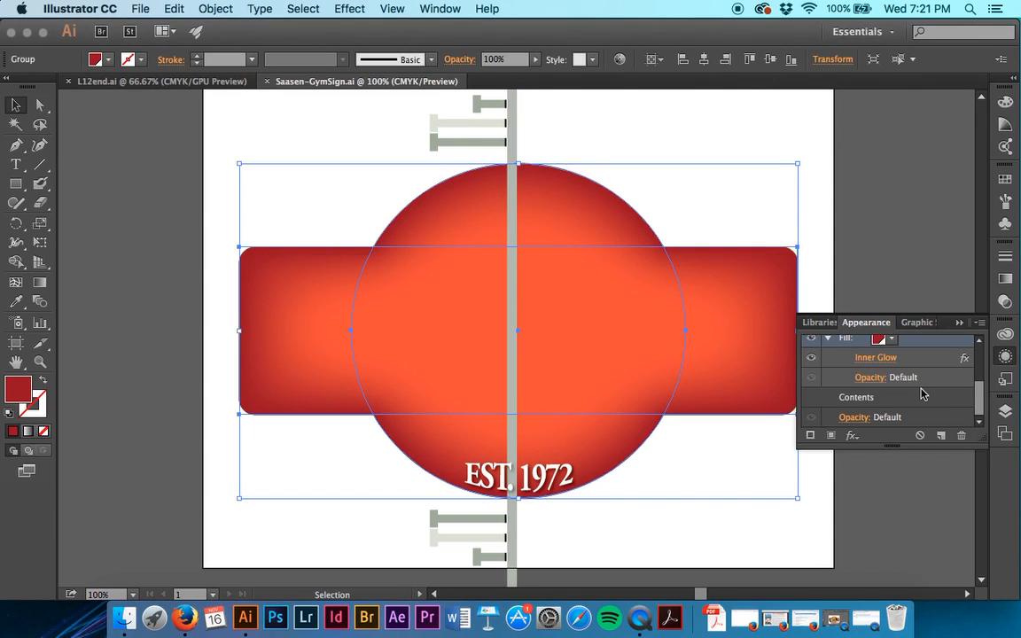
{"action": "scroll", "coordinate": [922, 394], "scroll_direction": "up", "scroll_amount": 3}
{"action": "scroll", "coordinate": [886, 397], "scroll_direction": "down", "scroll_amount": 2}
{"action": "scroll", "coordinate": [869, 399], "scroll_direction": "up", "scroll_amount": 2}
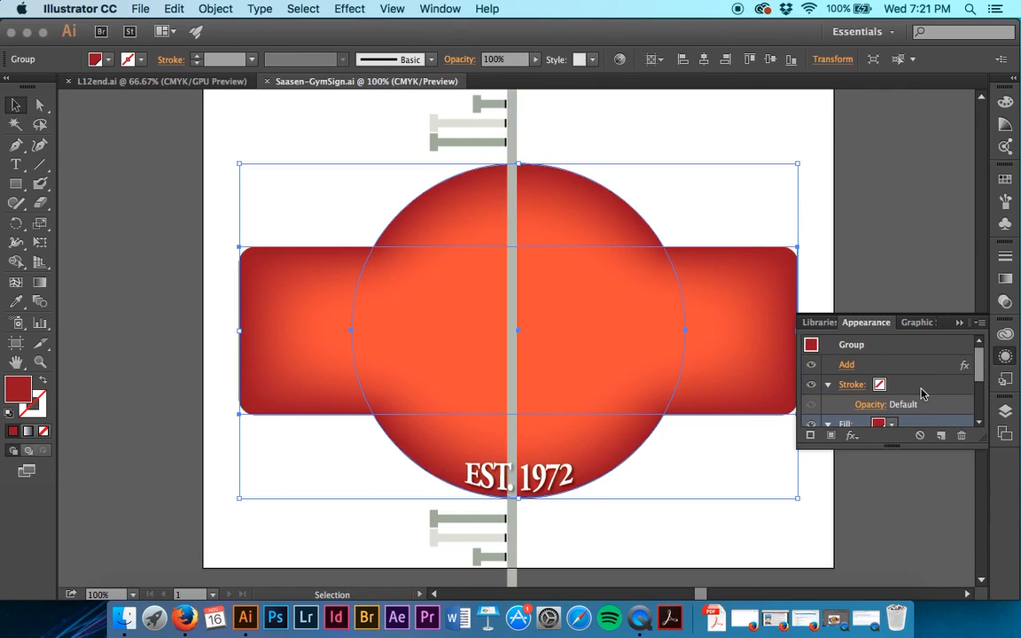
{"action": "left_click", "coordinate": [853, 387]}
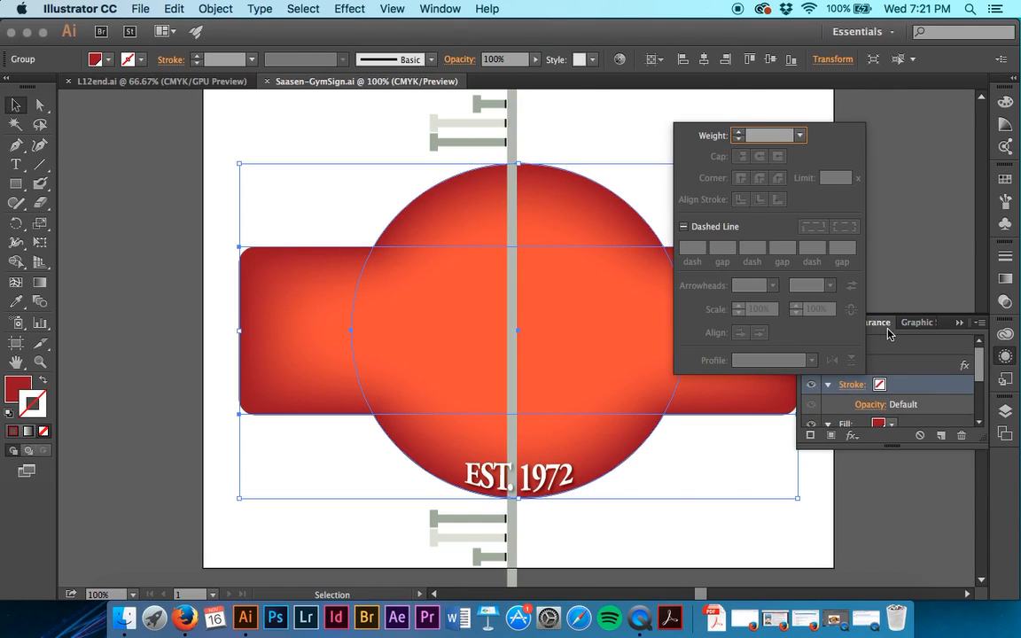
{"action": "left_click", "coordinate": [799, 135]}
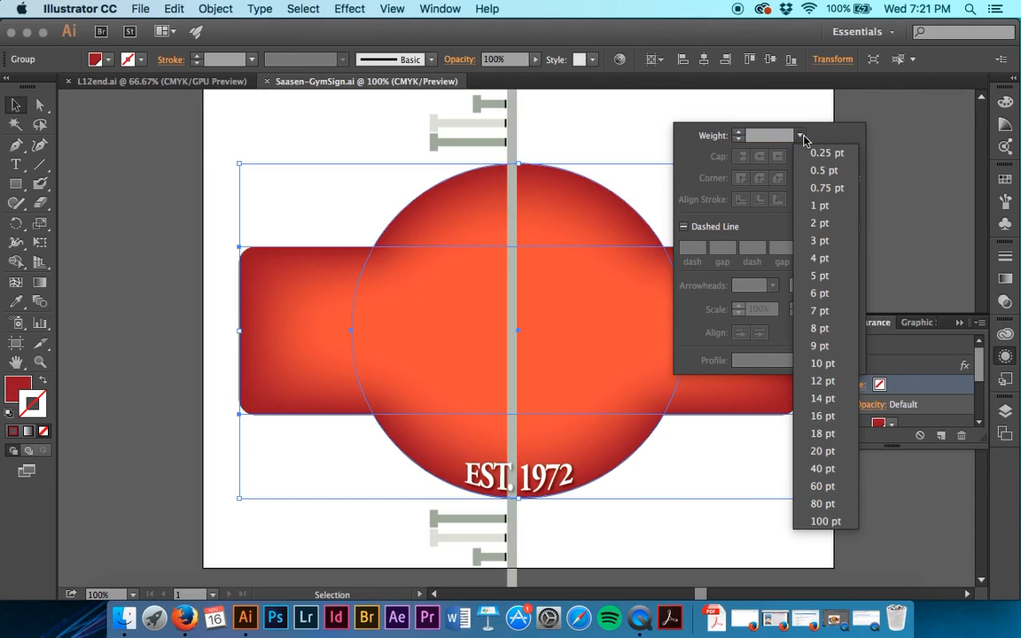
{"action": "left_click", "coordinate": [818, 381]}
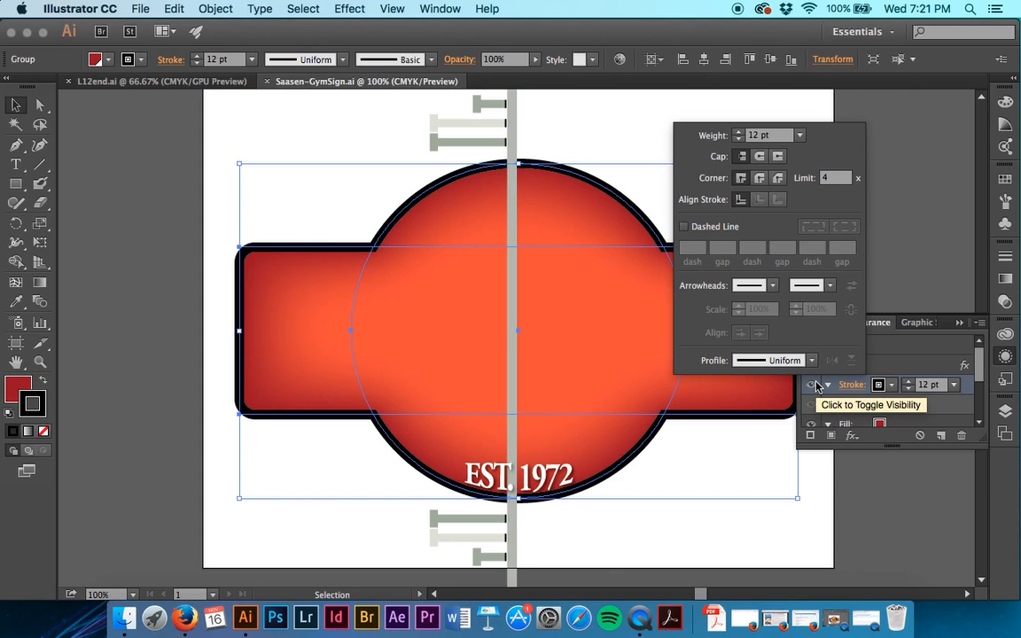
{"action": "left_click", "coordinate": [817, 387]}
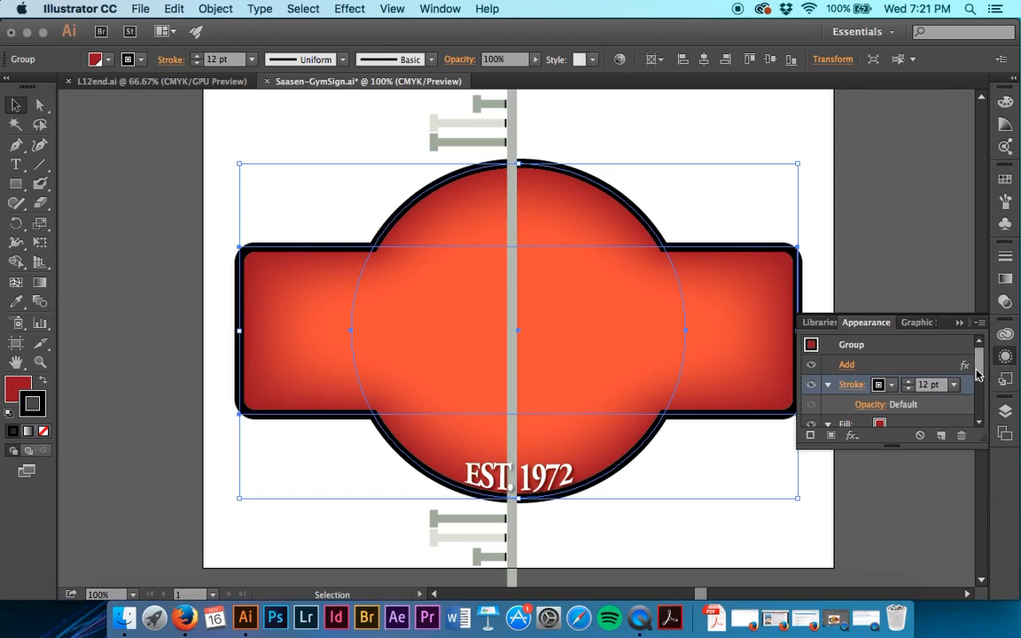
{"action": "left_click", "coordinate": [880, 385]}
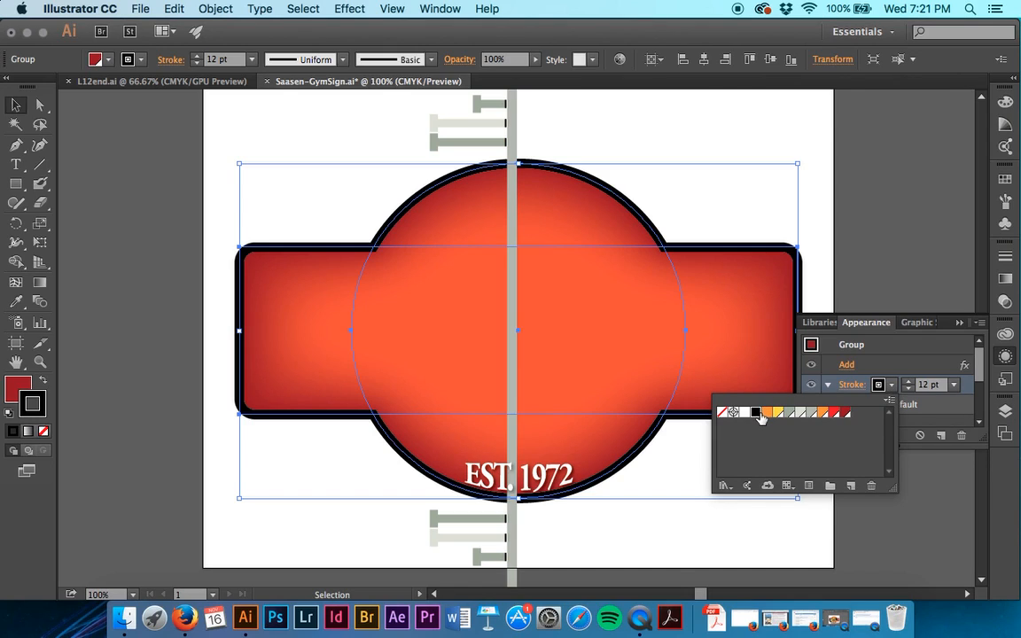
{"action": "left_click", "coordinate": [882, 385]}
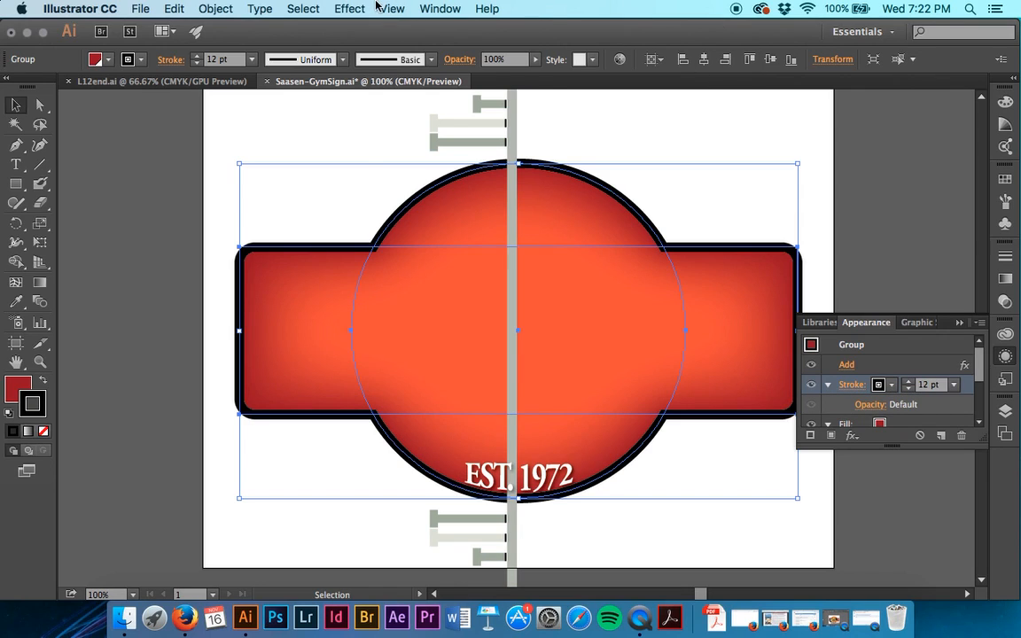
- Apply an Offset Path effect of 10 pt with miter joins to the sign group's black stroke
{"action": "left_click", "coordinate": [342, 8]}
{"action": "mouse_move", "coordinate": [381, 167]}
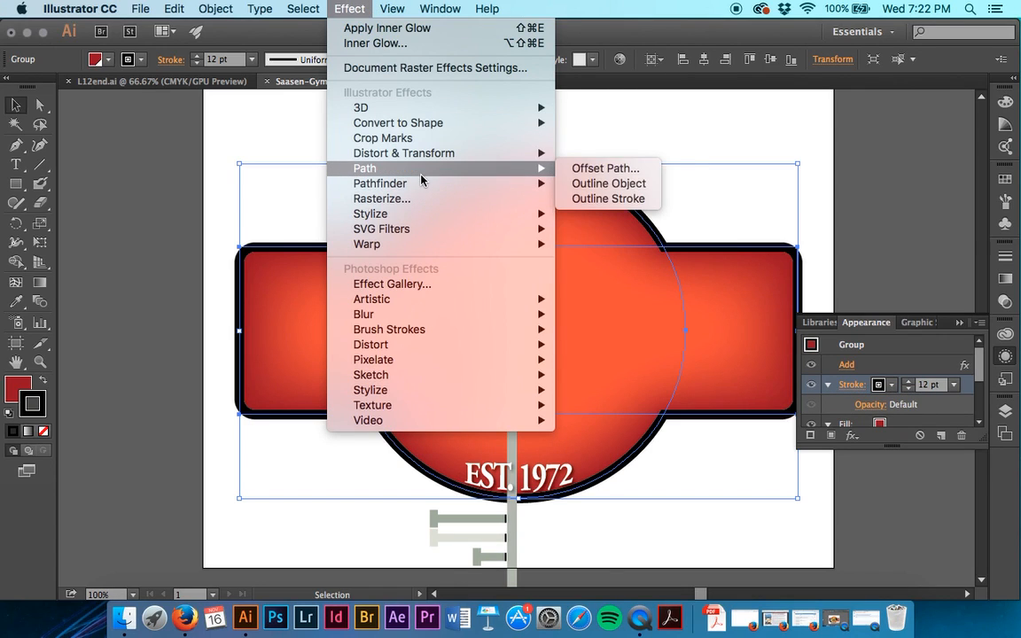
{"action": "left_click", "coordinate": [597, 169]}
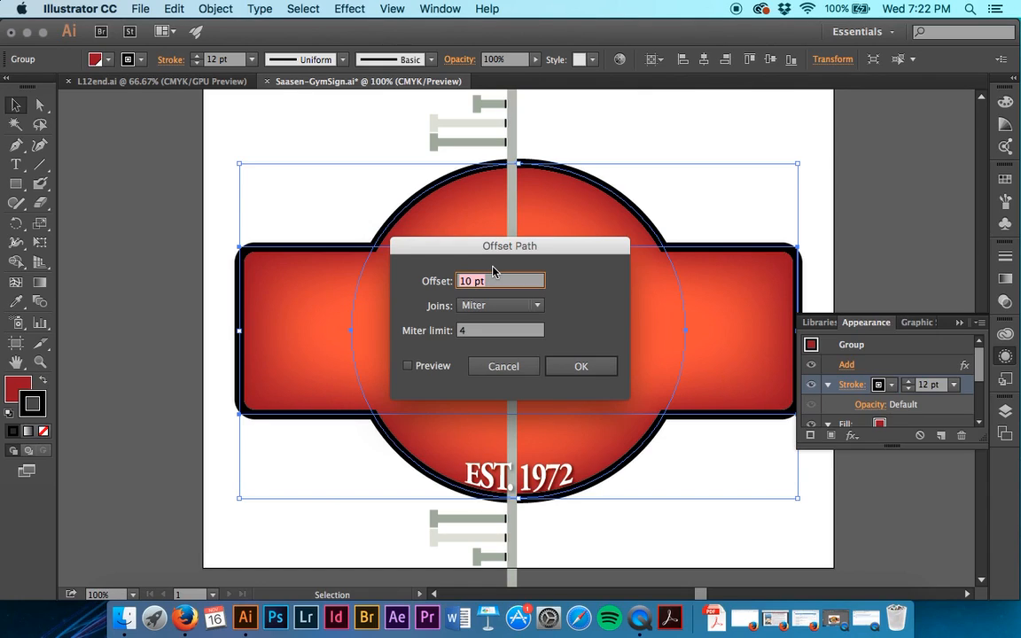
{"action": "left_click", "coordinate": [612, 366]}
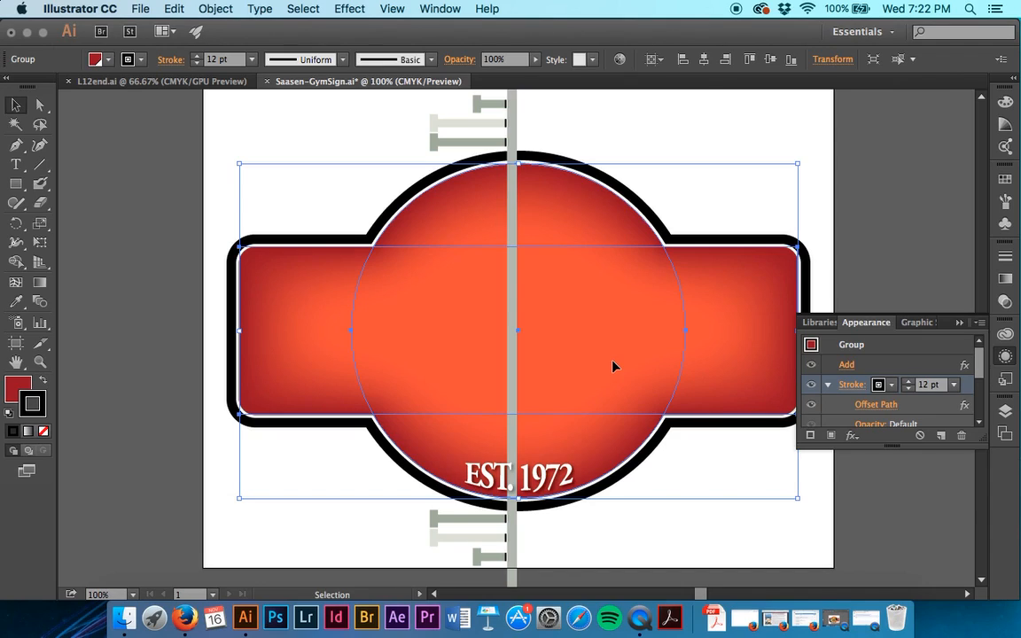
{"action": "key", "text": "a"}
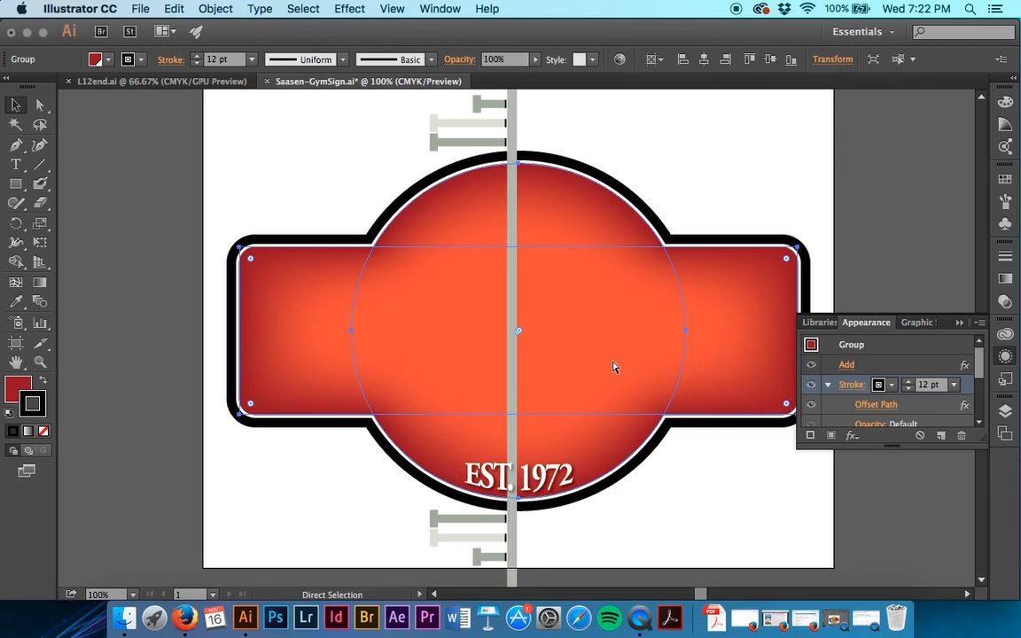
{"action": "key", "text": "v"}
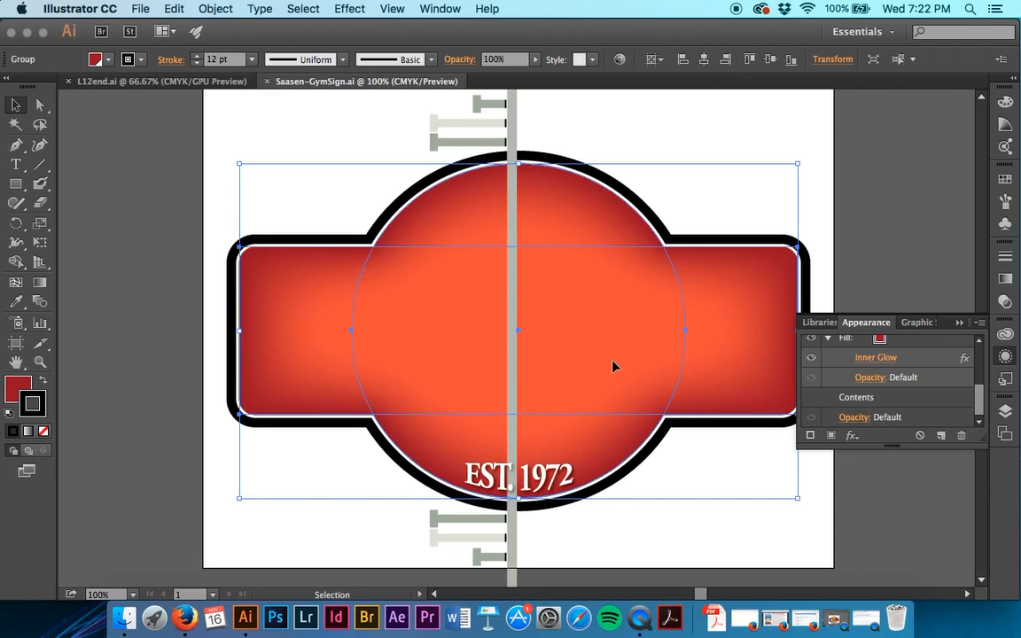
- Show all hidden artwork and clear the selection
{"action": "left_click", "coordinate": [259, 8]}
{"action": "mouse_move", "coordinate": [237, 7]}
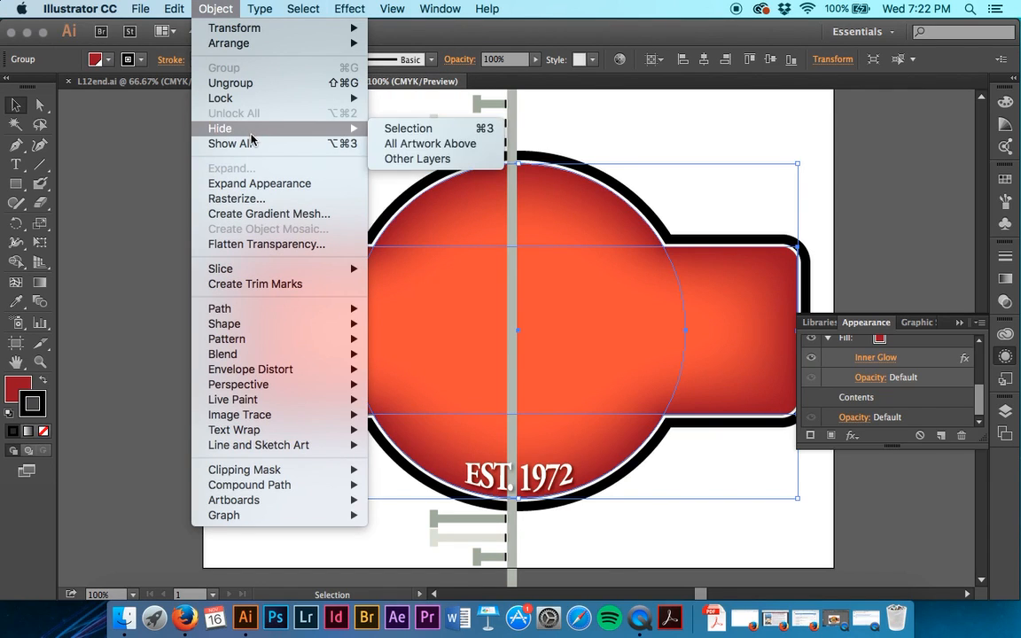
{"action": "left_click", "coordinate": [251, 144]}
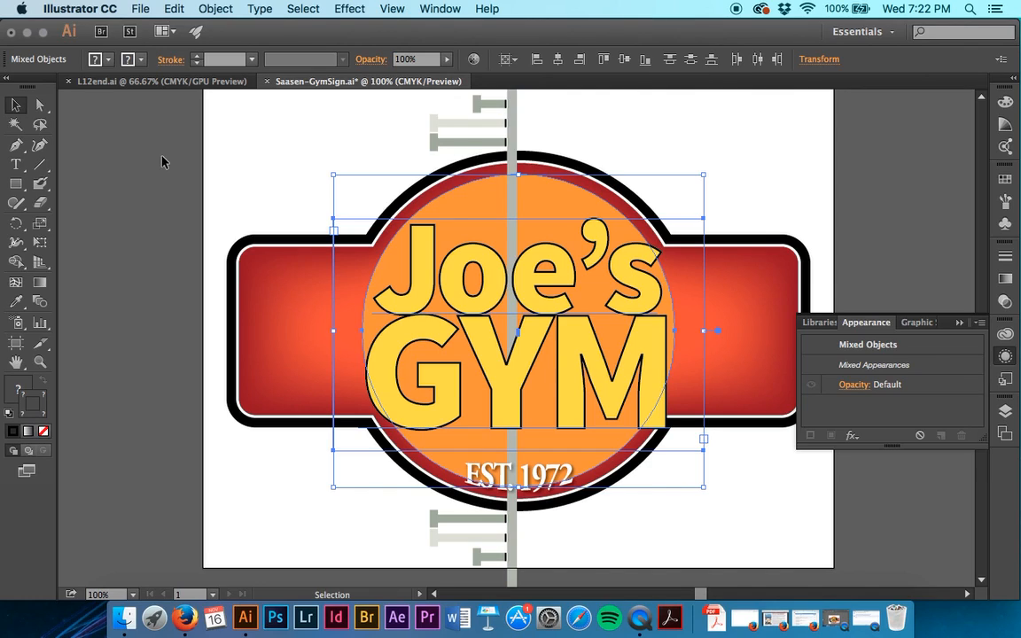
{"action": "left_click", "coordinate": [164, 192]}
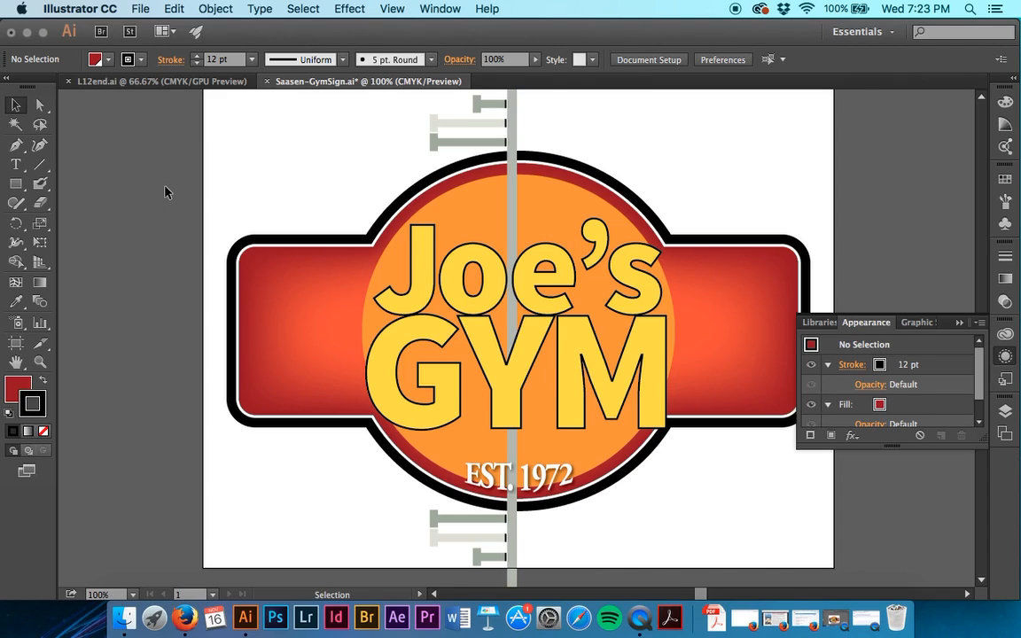
- Apply a Roughen effect to the orange circle with relative size 30%, detail 8 per inch and smooth points
{"action": "left_click", "coordinate": [452, 204]}
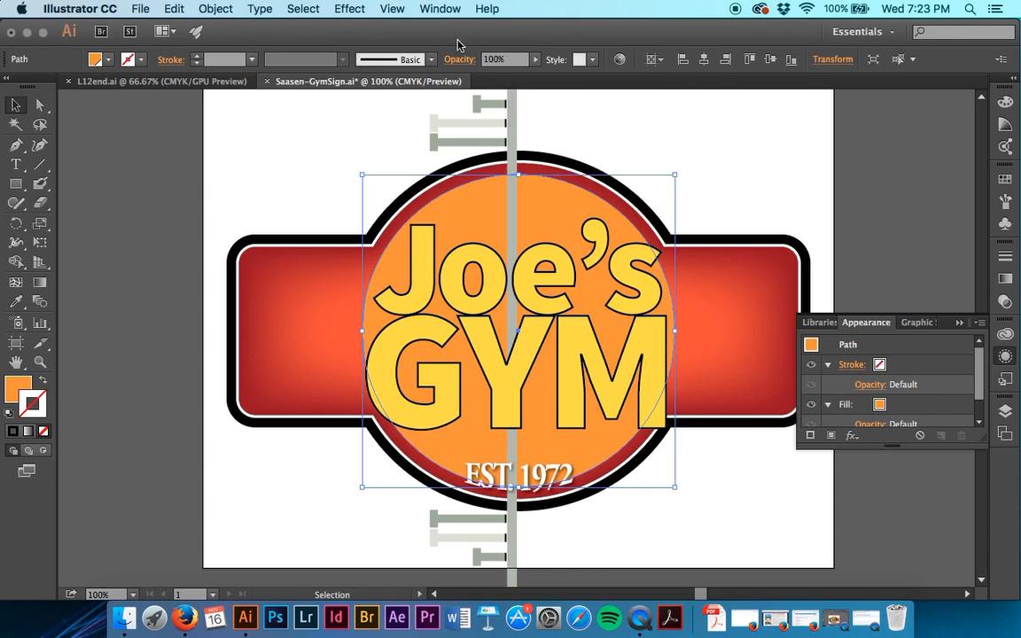
{"action": "left_click", "coordinate": [346, 9]}
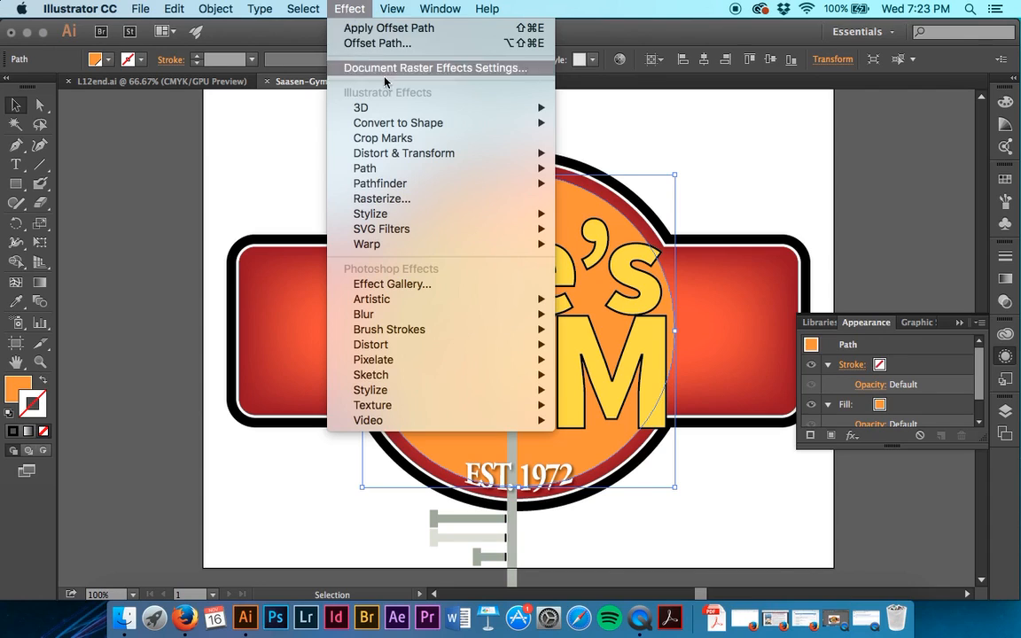
{"action": "mouse_move", "coordinate": [411, 162]}
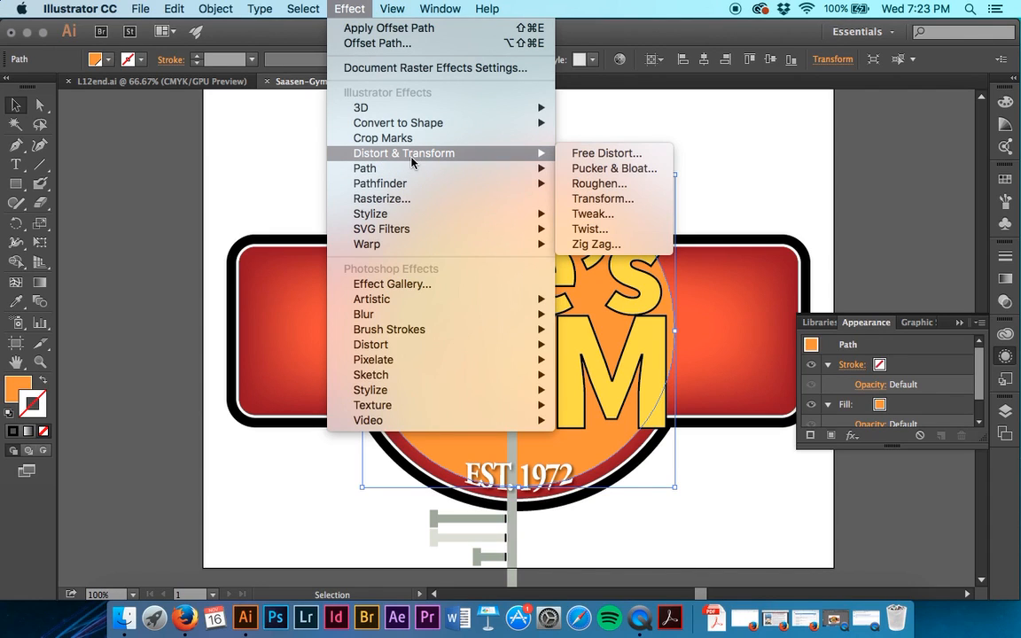
{"action": "left_click", "coordinate": [599, 183]}
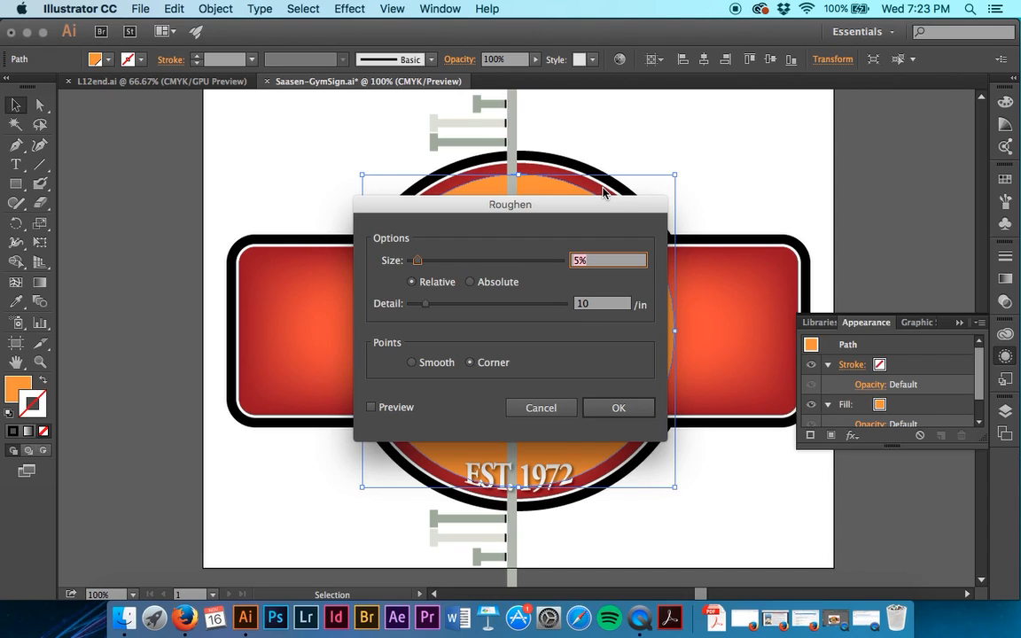
{"action": "type", "text": "30"}
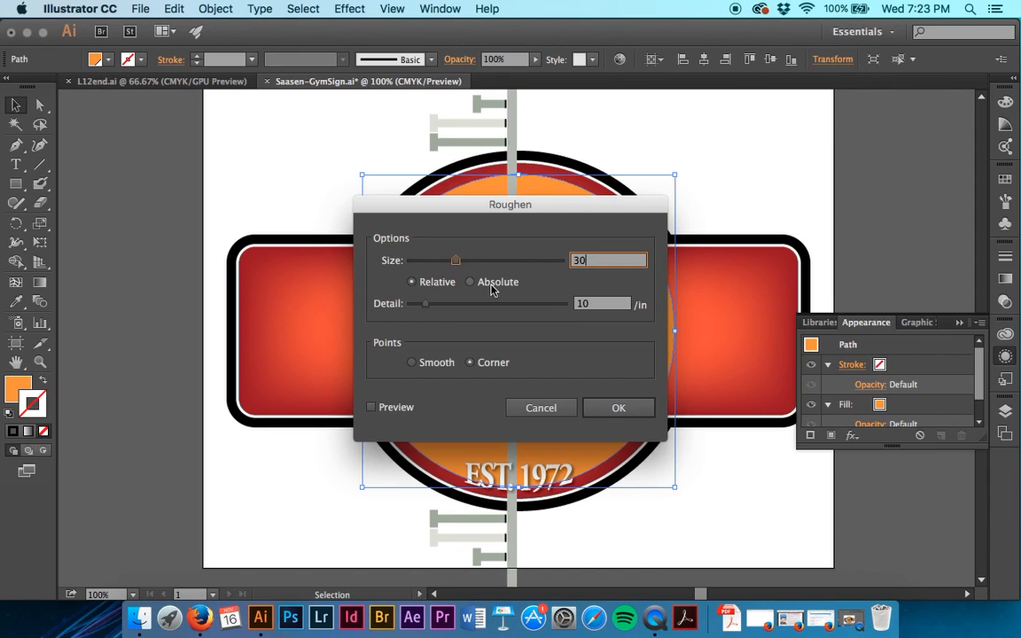
{"action": "key", "text": "Tab"}
{"action": "type", "text": "8"}
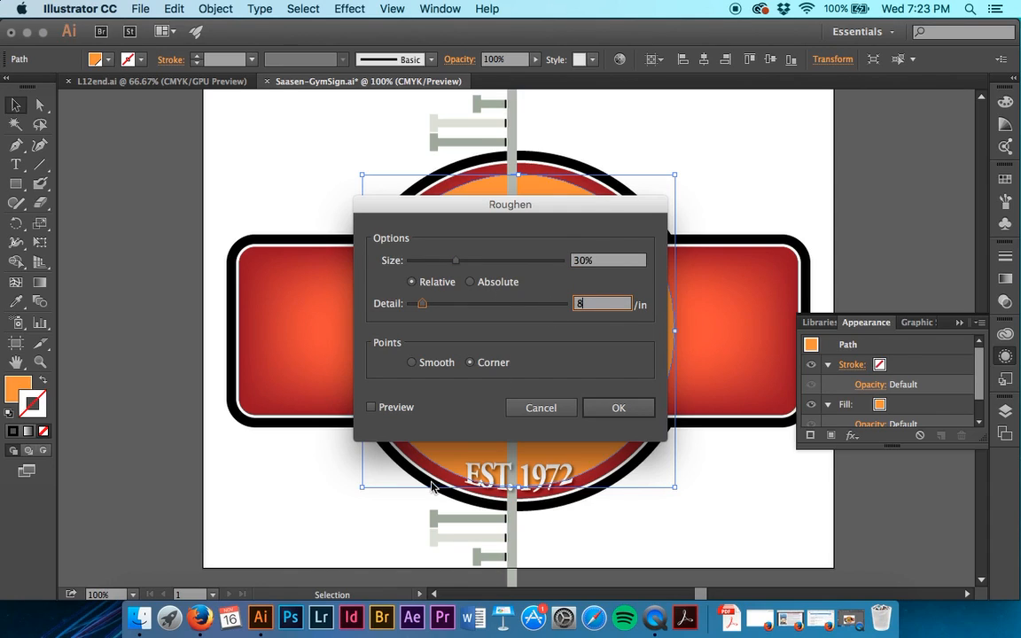
{"action": "left_click", "coordinate": [411, 362]}
{"action": "left_click", "coordinate": [620, 409]}
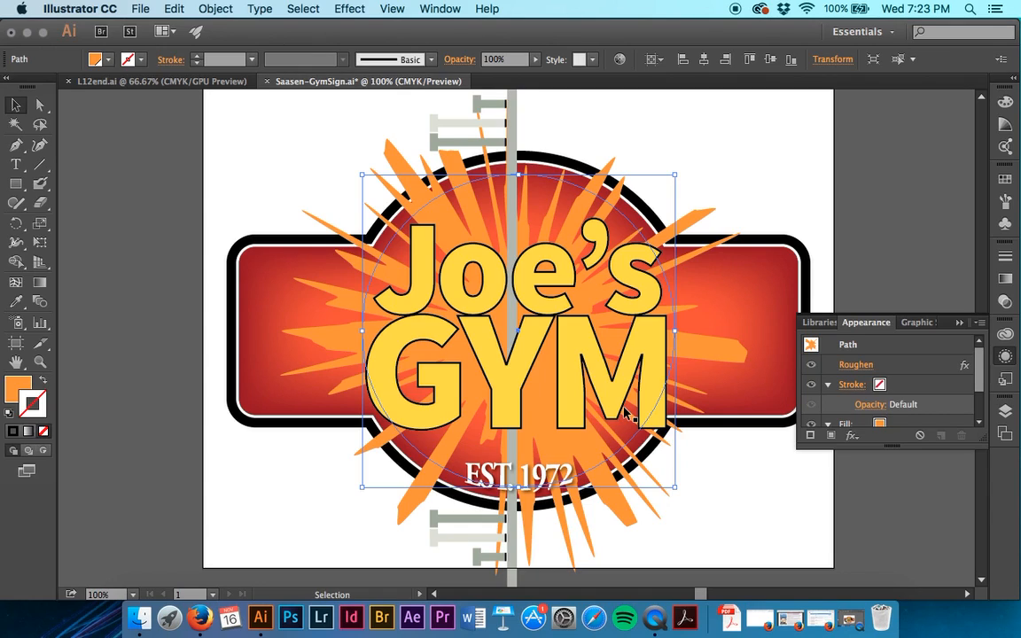
{"action": "key", "text": "a"}
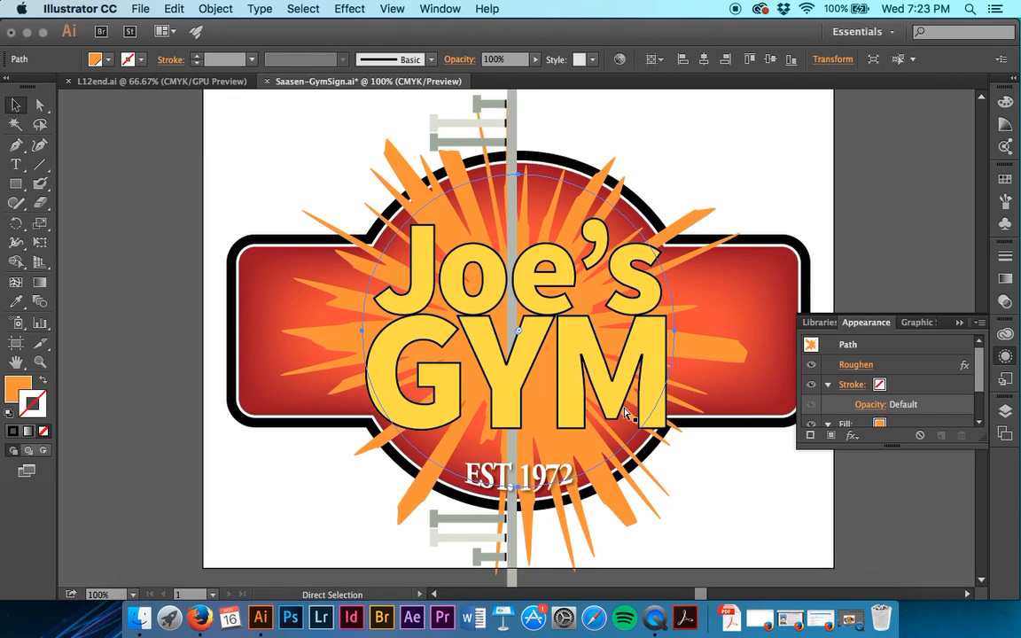
{"action": "key", "text": "v"}
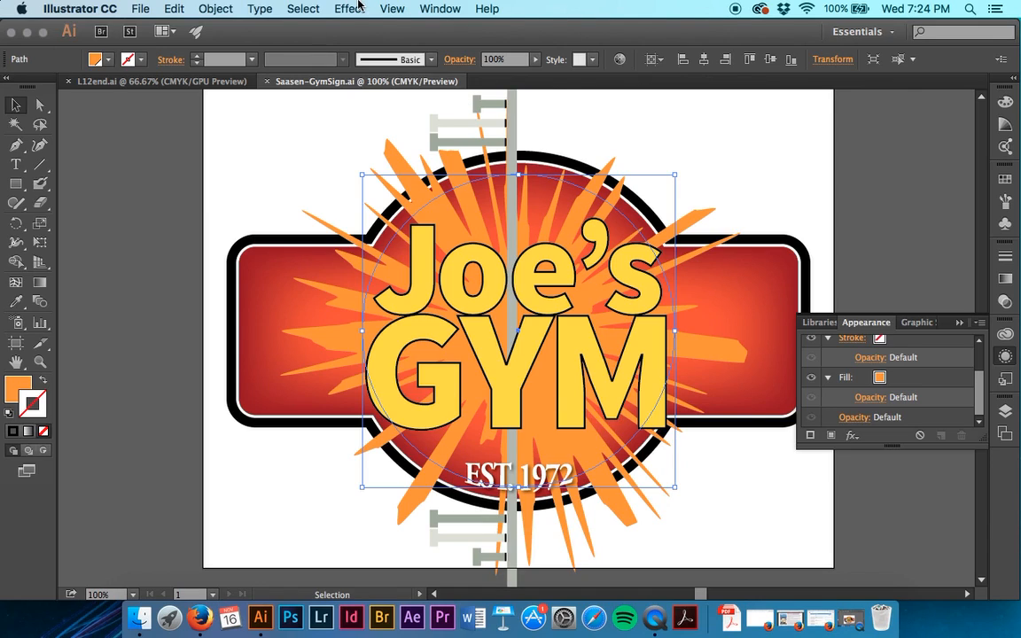
- Examine the document raster effects settings, including colour model and resolution, without changing them
{"action": "left_click", "coordinate": [358, 7]}
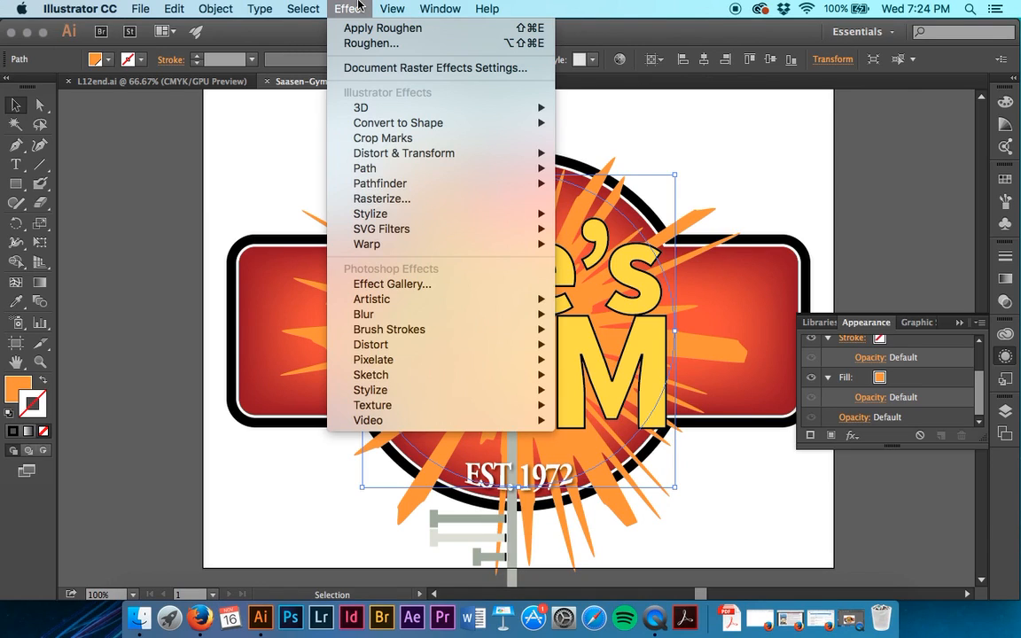
{"action": "left_click", "coordinate": [373, 69]}
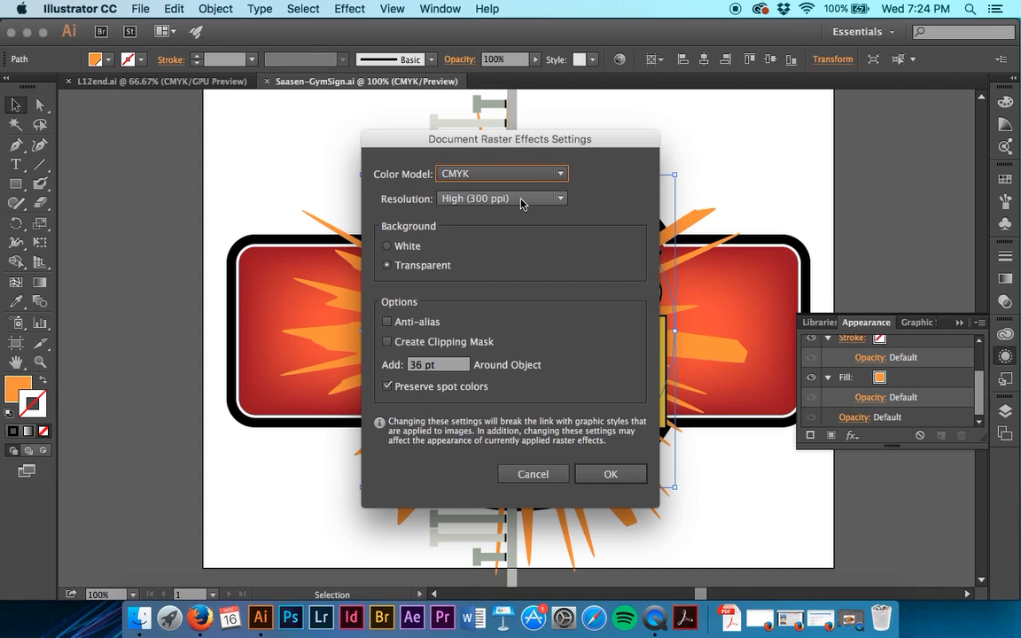
{"action": "left_click", "coordinate": [534, 475]}
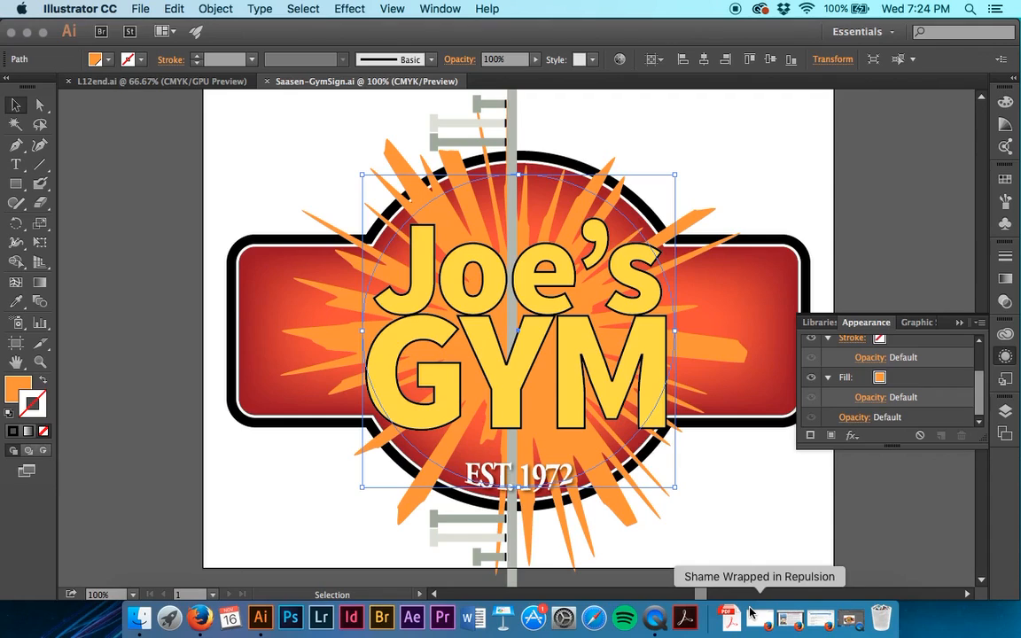
- Target the sign group's red fill and start a Film Grain effect on it
{"action": "left_click", "coordinate": [772, 337]}
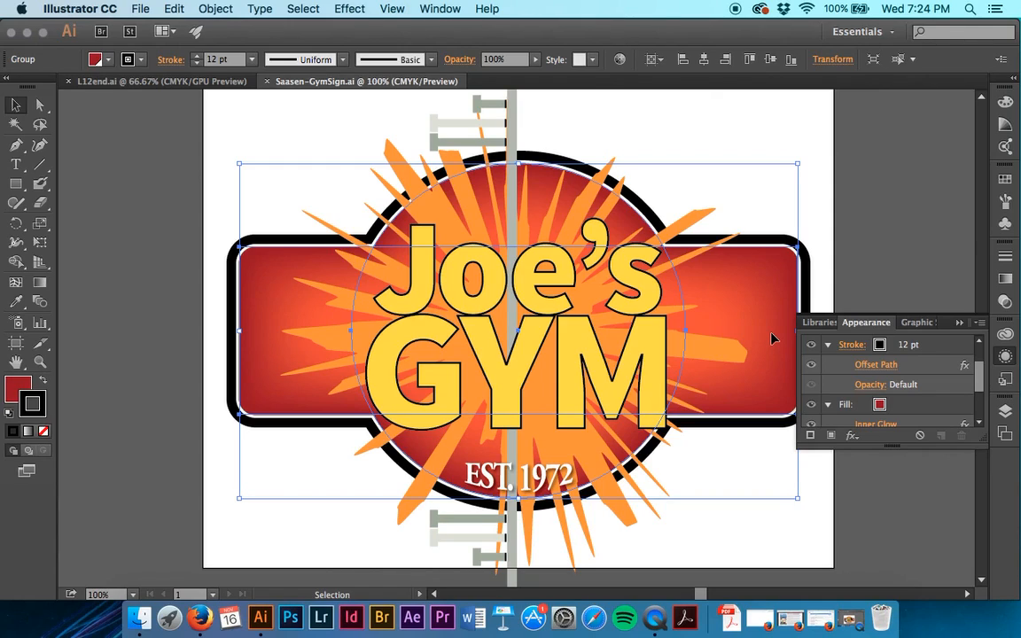
{"action": "left_click", "coordinate": [922, 407]}
{"action": "scroll", "coordinate": [922, 407], "scroll_direction": "down", "scroll_amount": 3}
{"action": "scroll", "coordinate": [922, 407], "scroll_direction": "up", "scroll_amount": 5}
{"action": "scroll", "coordinate": [921, 407], "scroll_direction": "down", "scroll_amount": 2}
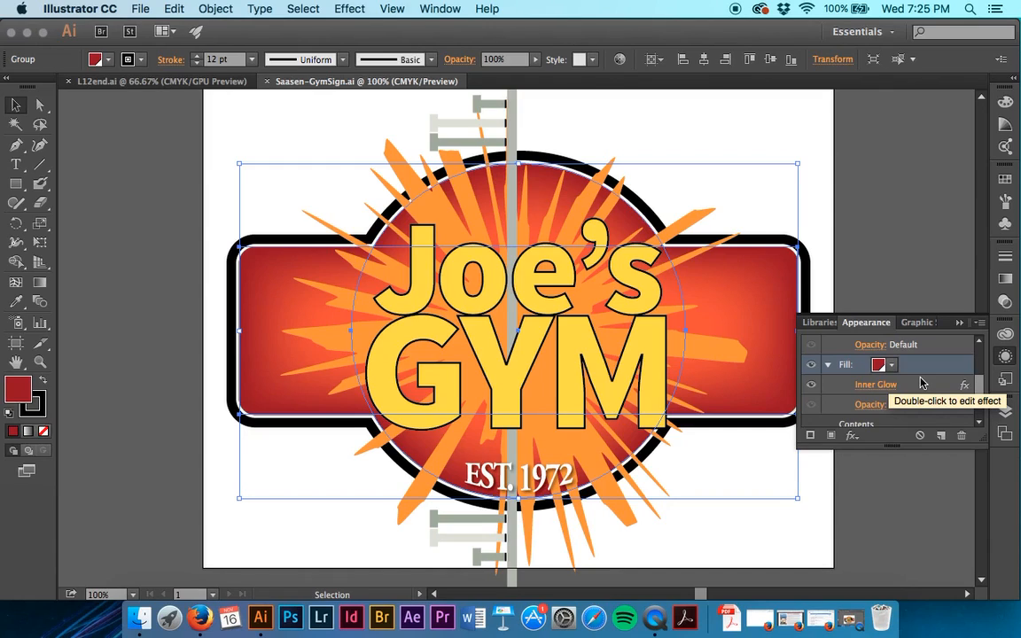
{"action": "scroll", "coordinate": [922, 382], "scroll_direction": "up", "scroll_amount": 3}
{"action": "scroll", "coordinate": [922, 383], "scroll_direction": "down", "scroll_amount": 4}
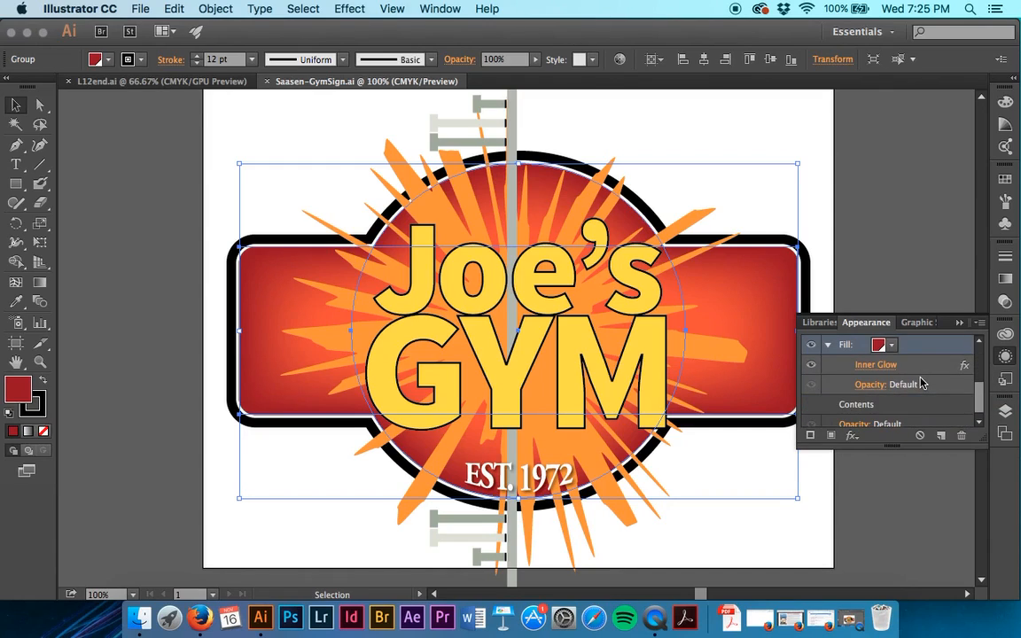
{"action": "scroll", "coordinate": [922, 383], "scroll_direction": "up", "scroll_amount": 3}
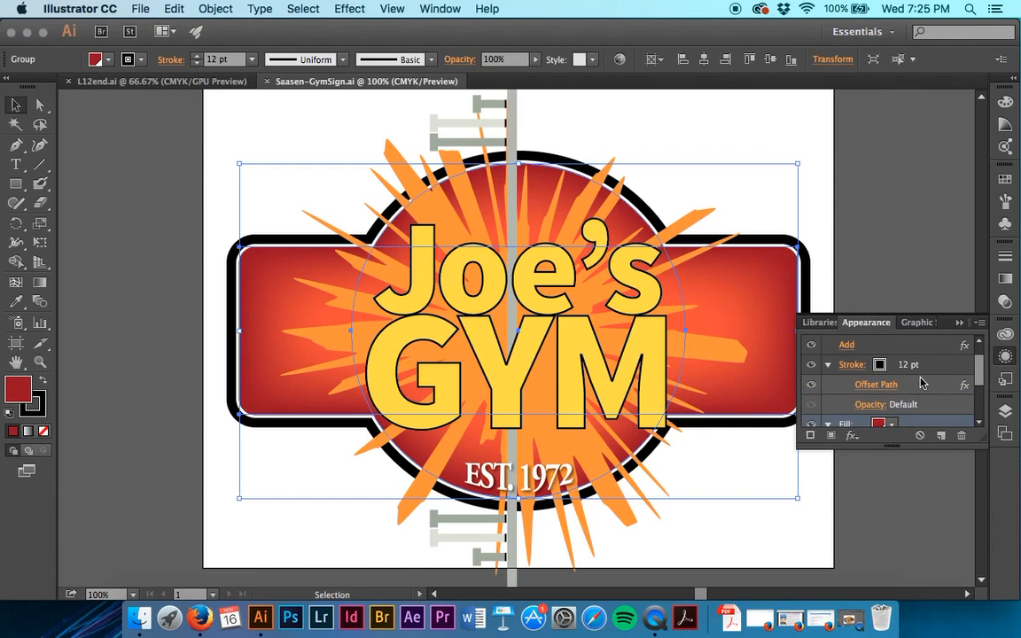
{"action": "left_click", "coordinate": [363, 8]}
{"action": "mouse_move", "coordinate": [469, 303]}
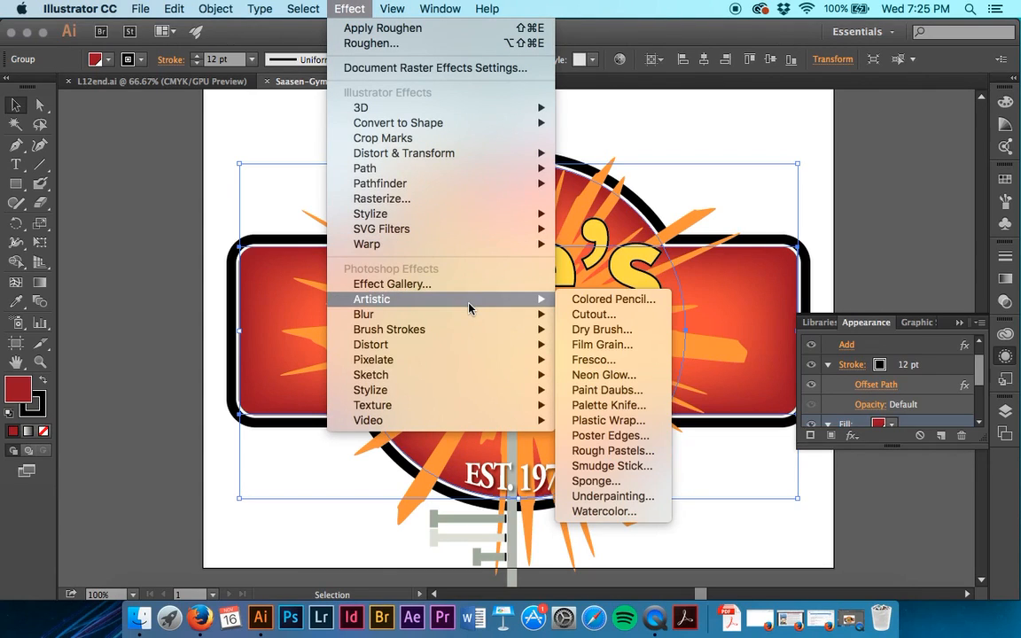
{"action": "left_click", "coordinate": [636, 348]}
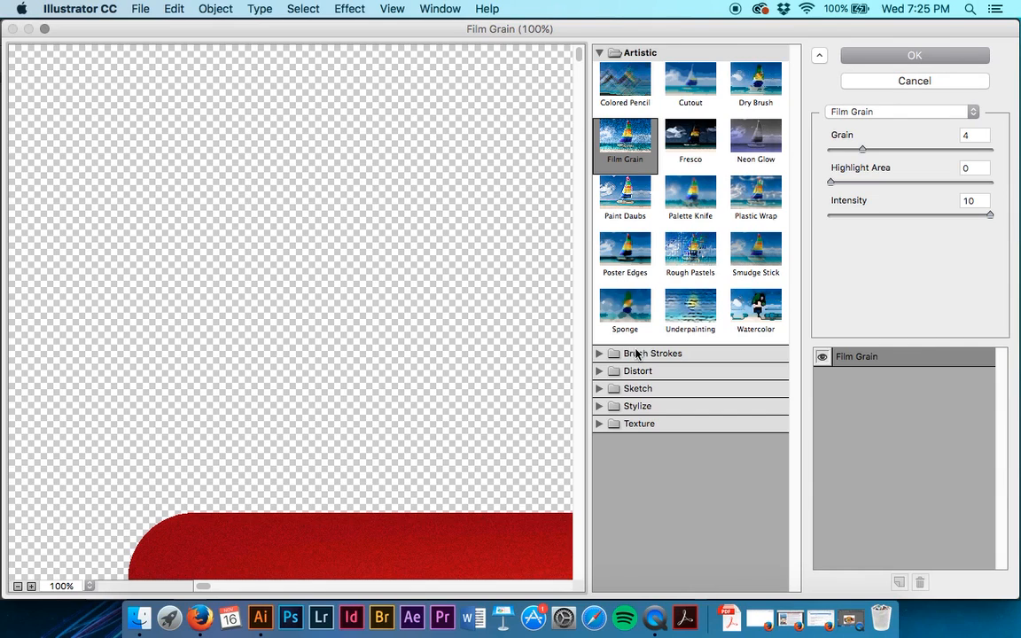
- Set the Film Grain effect's grain to 9 and intensity to 8
{"action": "left_click_drag", "start_coordinate": [275, 529], "coordinate": [153, 151]}
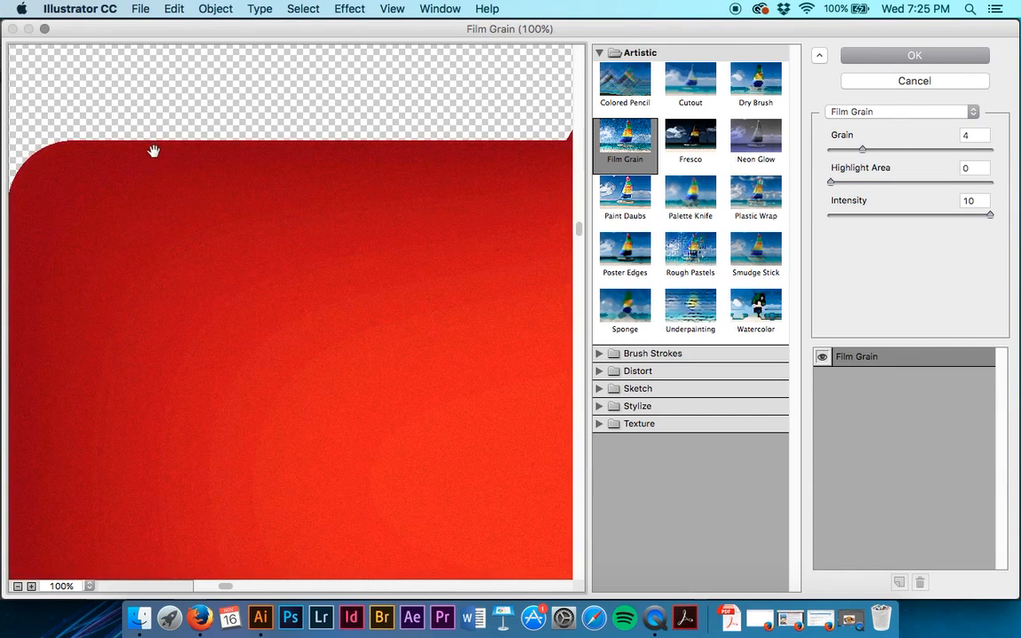
{"action": "key", "text": "super+minus"}
{"action": "key", "text": "super+minus"}
{"action": "key", "text": "super+minus"}
{"action": "key", "text": "super+minus"}
{"action": "key", "text": "super+minus"}
{"action": "key", "text": "super+minus"}
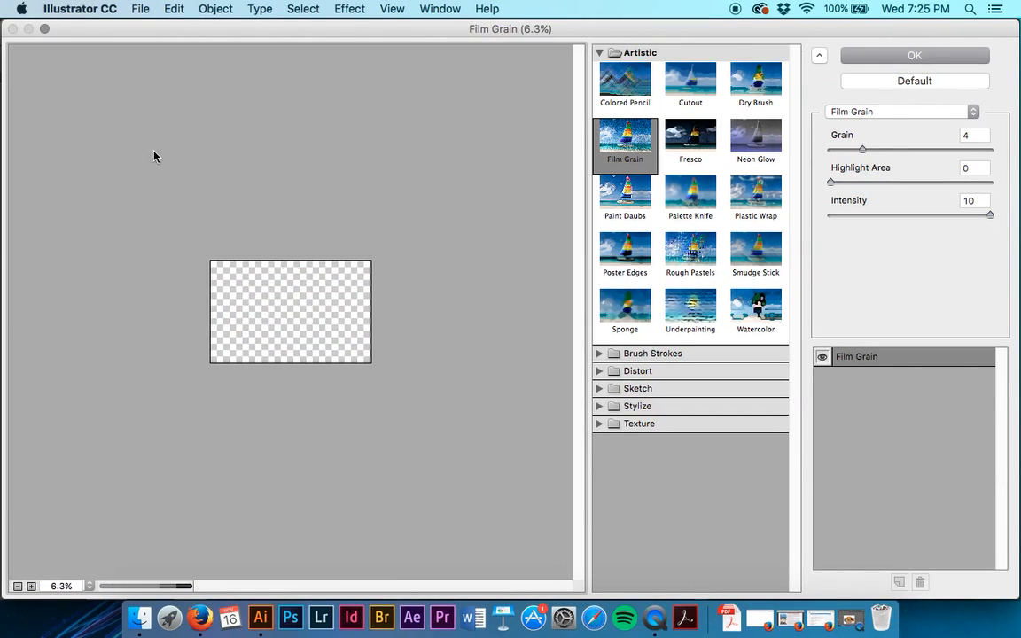
{"action": "key", "text": "super+plus"}
{"action": "key", "text": "super+plus"}
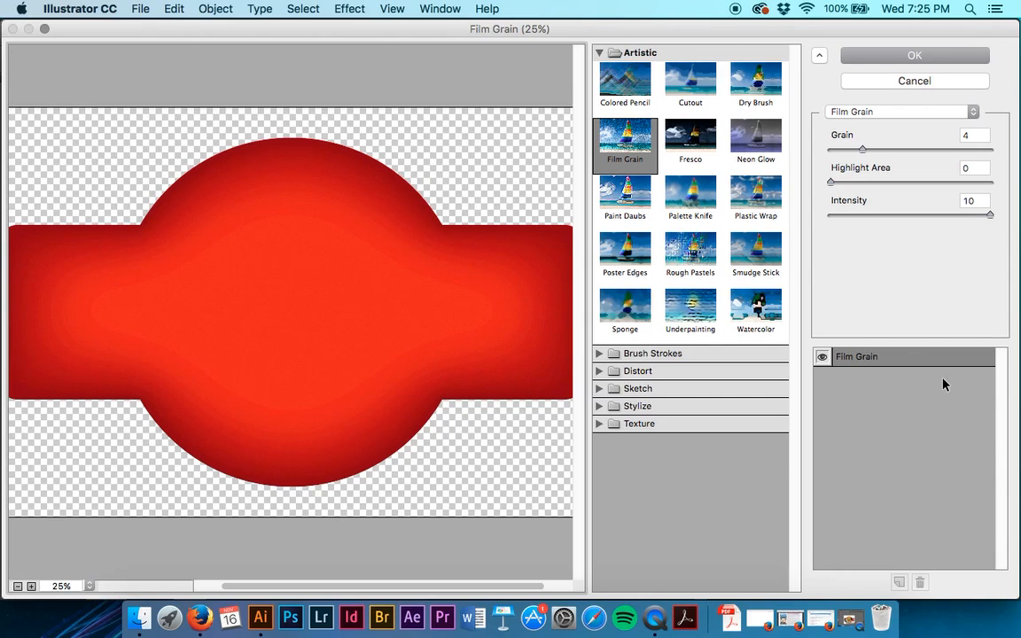
{"action": "double_click", "coordinate": [974, 135]}
{"action": "type", "text": "9"}
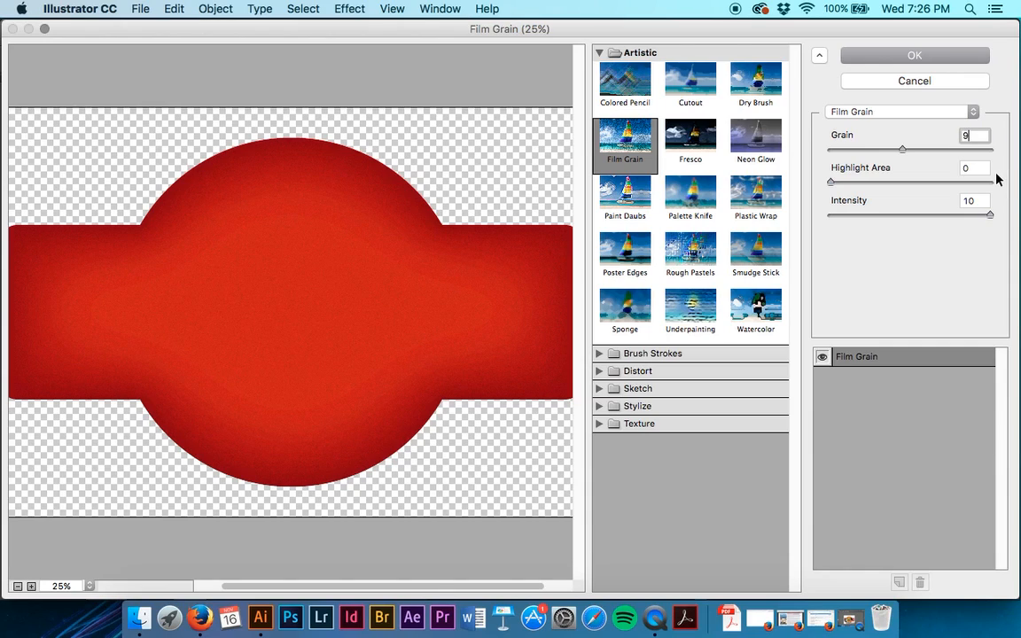
{"action": "double_click", "coordinate": [983, 200]}
{"action": "type", "text": "8"}
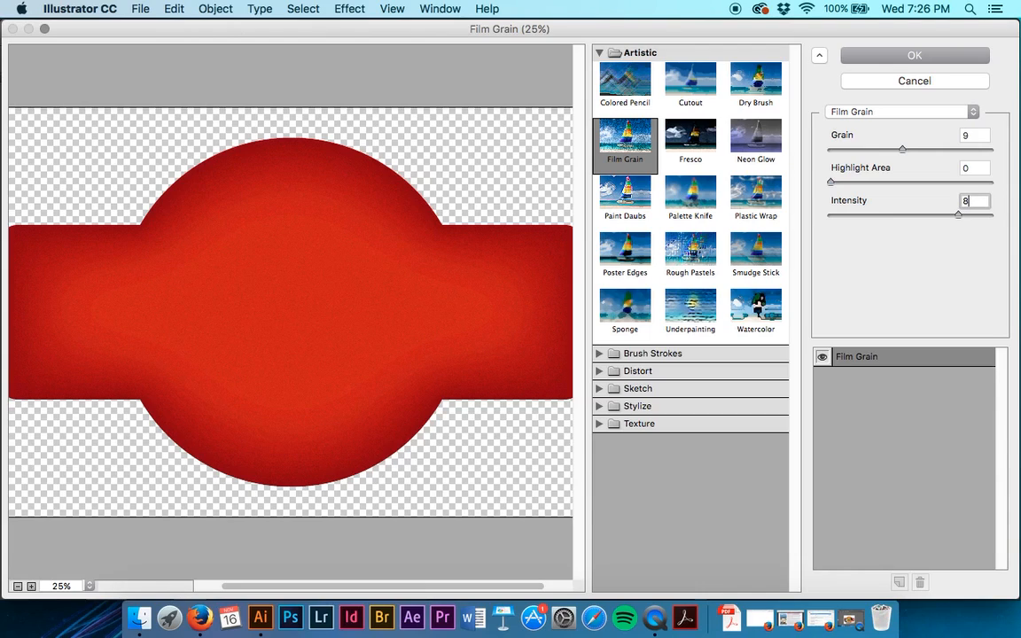
- Compare the sign's fill with and without the Film Grain, and apply the effect
{"action": "left_click", "coordinate": [825, 358]}
{"action": "left_click", "coordinate": [823, 357]}
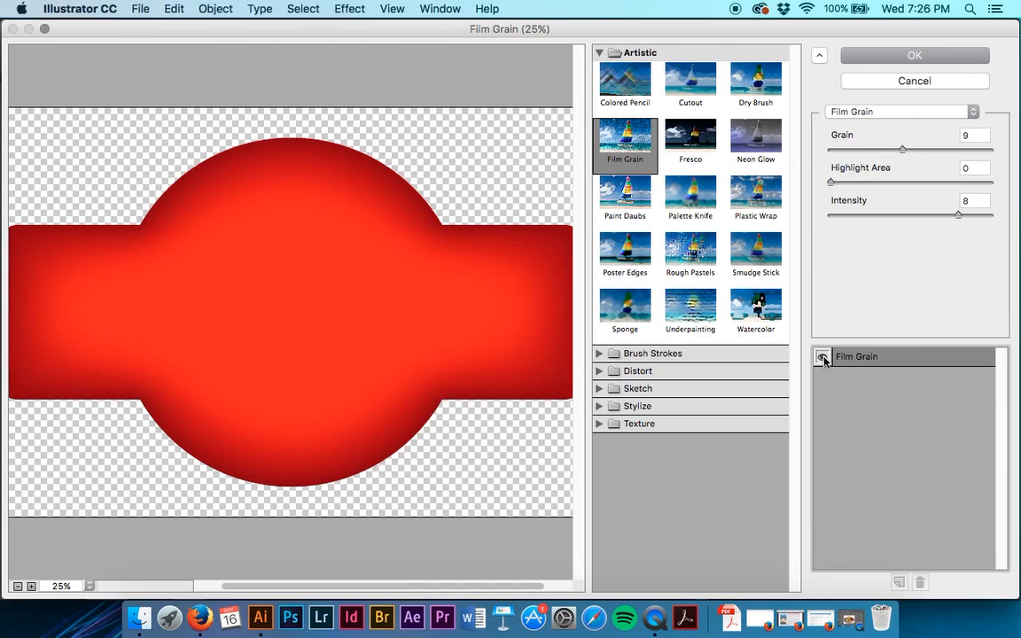
{"action": "left_click", "coordinate": [824, 357]}
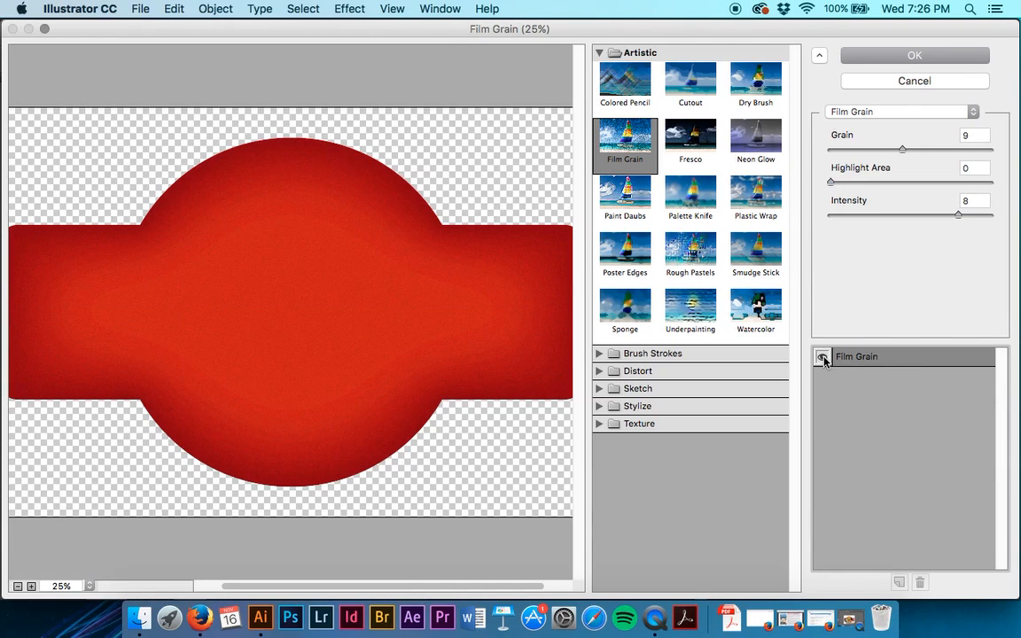
{"action": "left_click", "coordinate": [916, 57]}
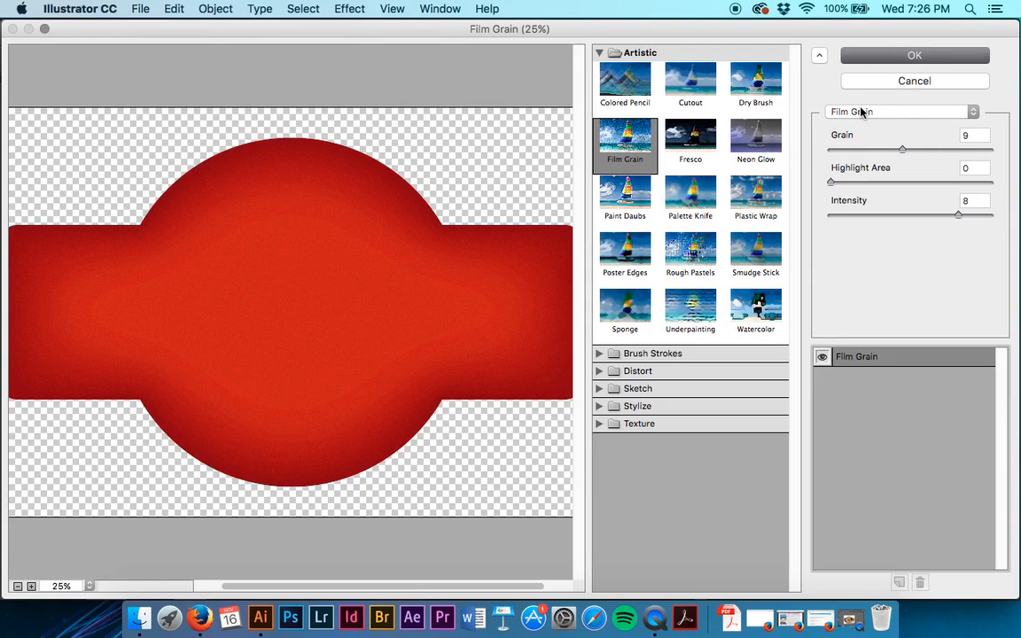
{"action": "key", "text": "Return"}
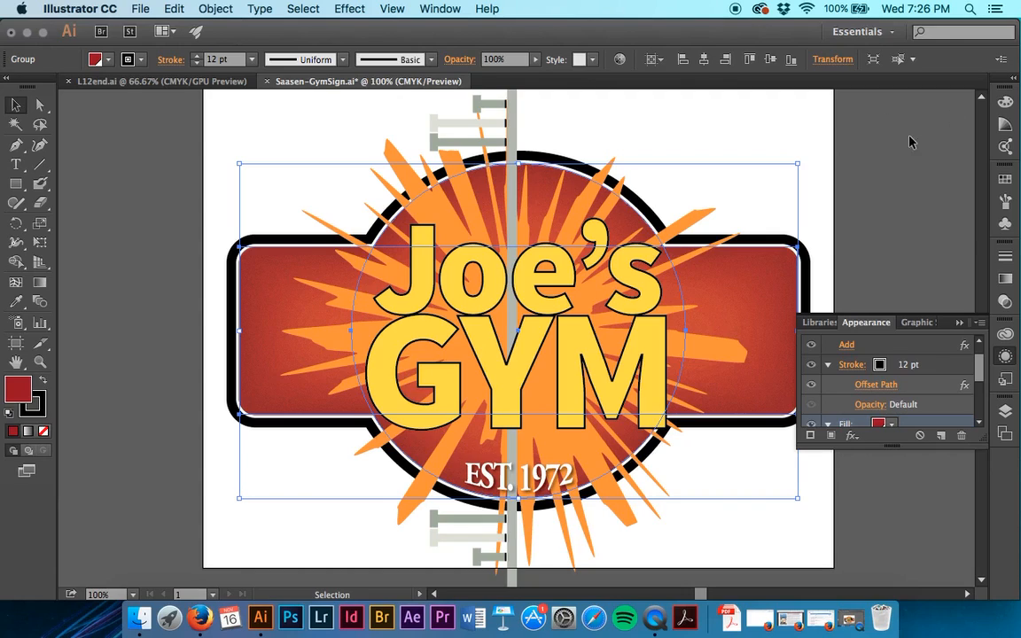
- Select the Joe's GYM text and target the whole type object rather than its fill
{"action": "left_click", "coordinate": [802, 189]}
{"action": "left_click", "coordinate": [646, 282]}
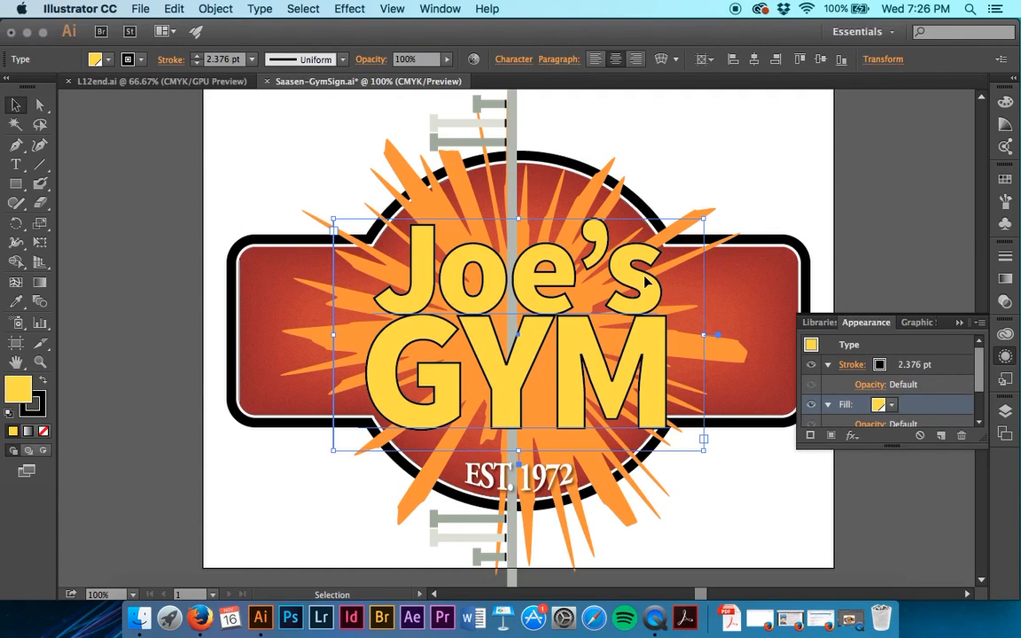
{"action": "left_click", "coordinate": [898, 347]}
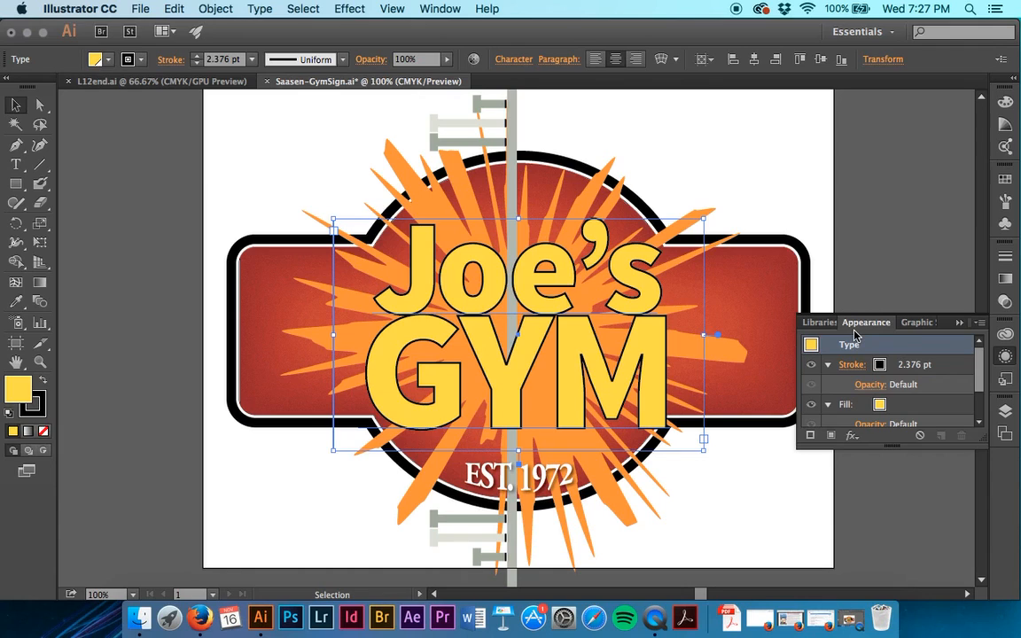
- Try a 3D Extrude & Bevel effect on the text with a custom rotation of 4°, -30° and 0°
{"action": "left_click", "coordinate": [352, 9]}
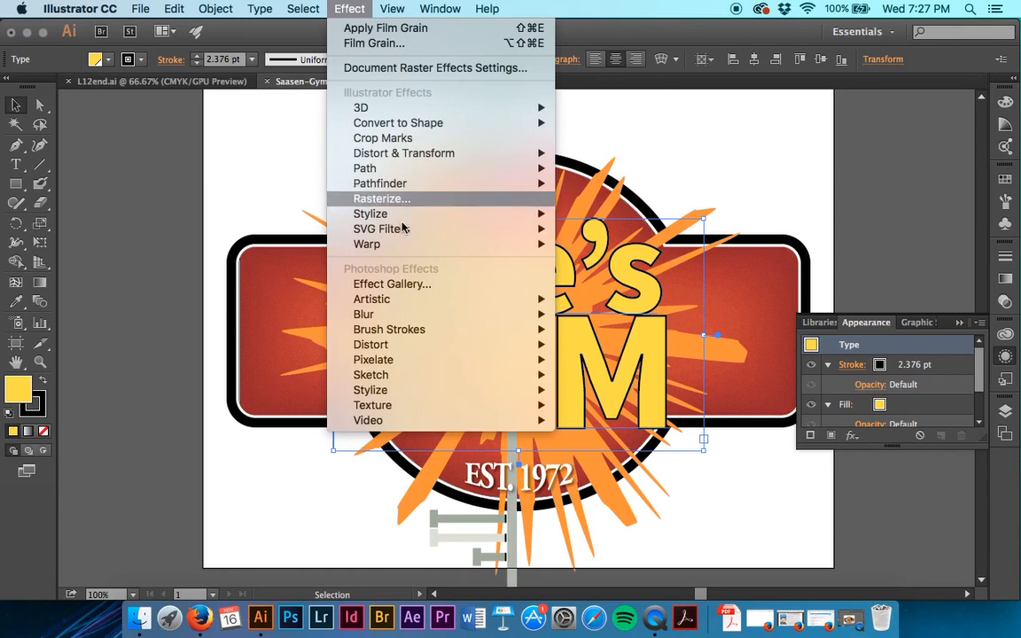
{"action": "mouse_move", "coordinate": [392, 107]}
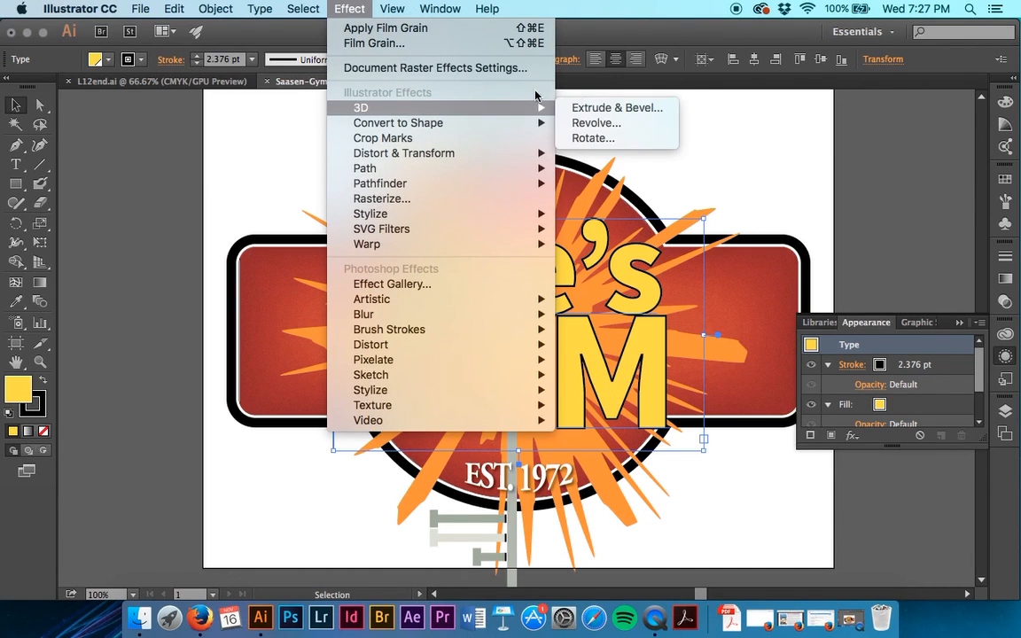
{"action": "left_click", "coordinate": [610, 110]}
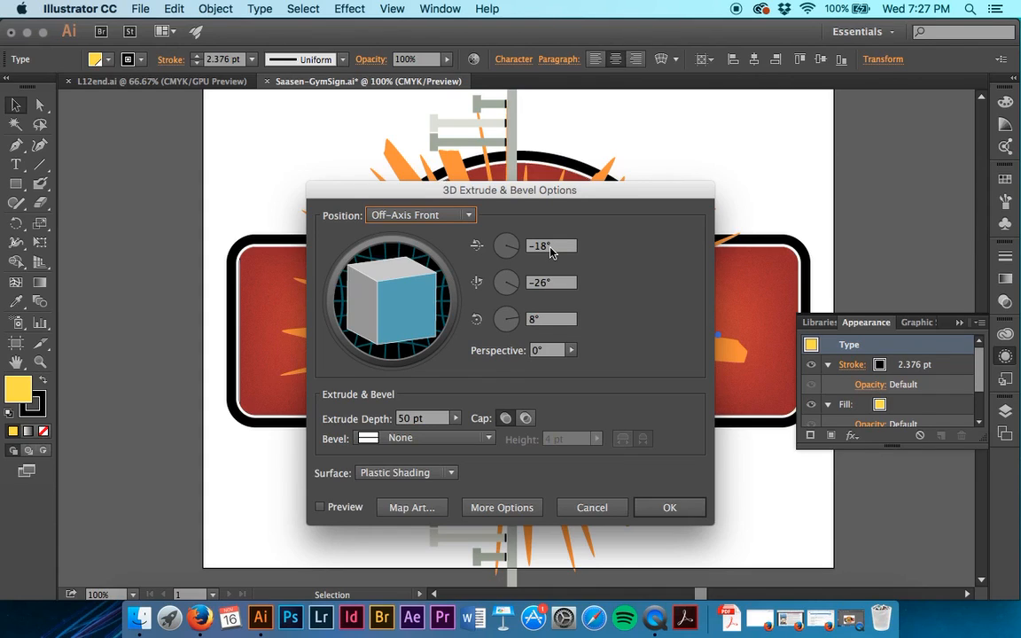
{"action": "left_click", "coordinate": [426, 216]}
{"action": "left_click", "coordinate": [427, 232]}
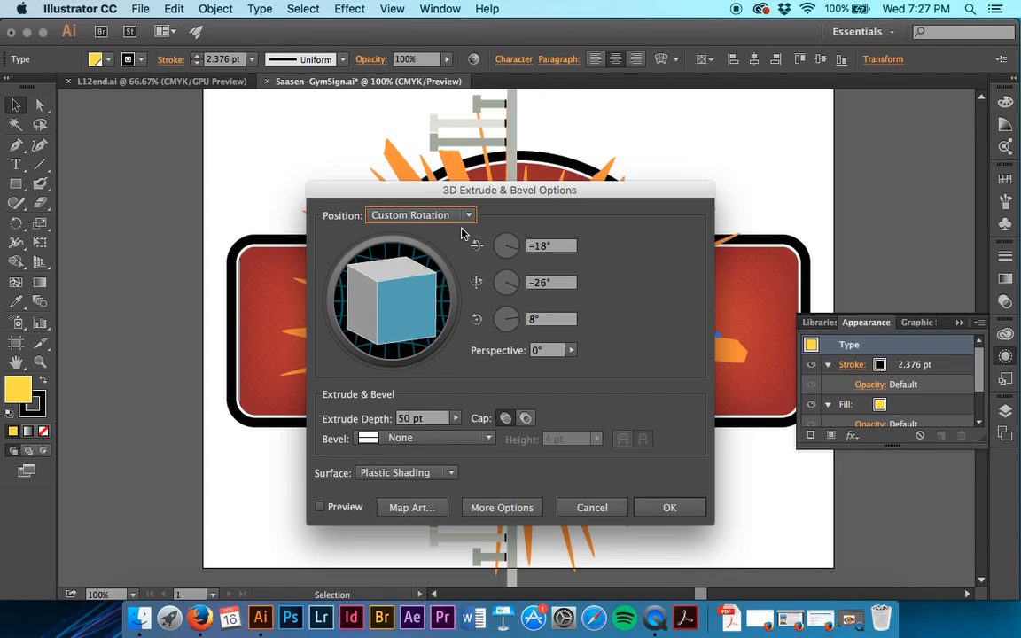
{"action": "left_click", "coordinate": [509, 247]}
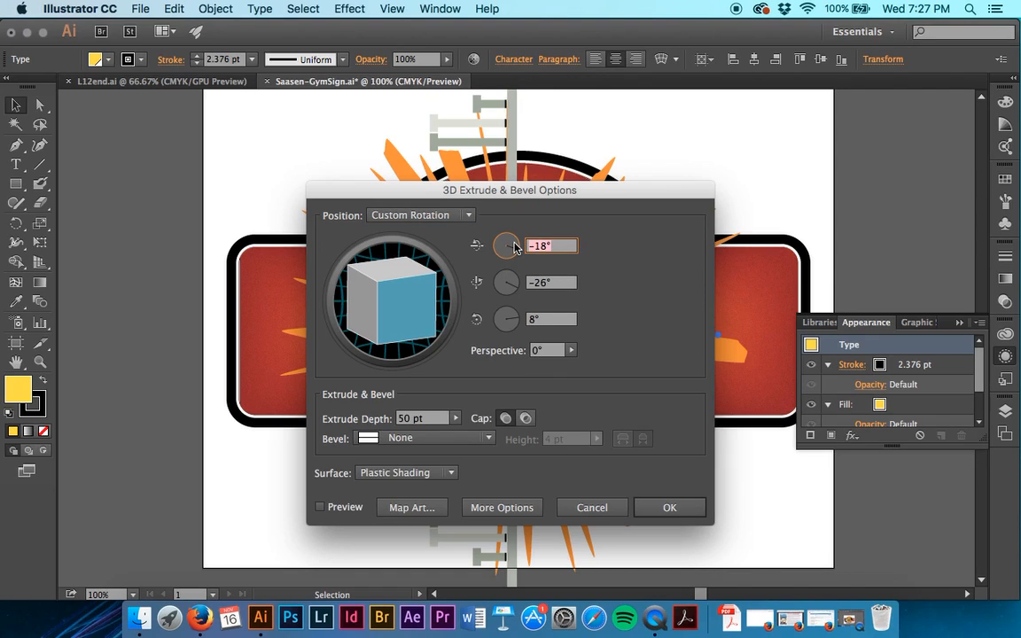
{"action": "type", "text": "4"}
{"action": "key", "text": "Tab"}
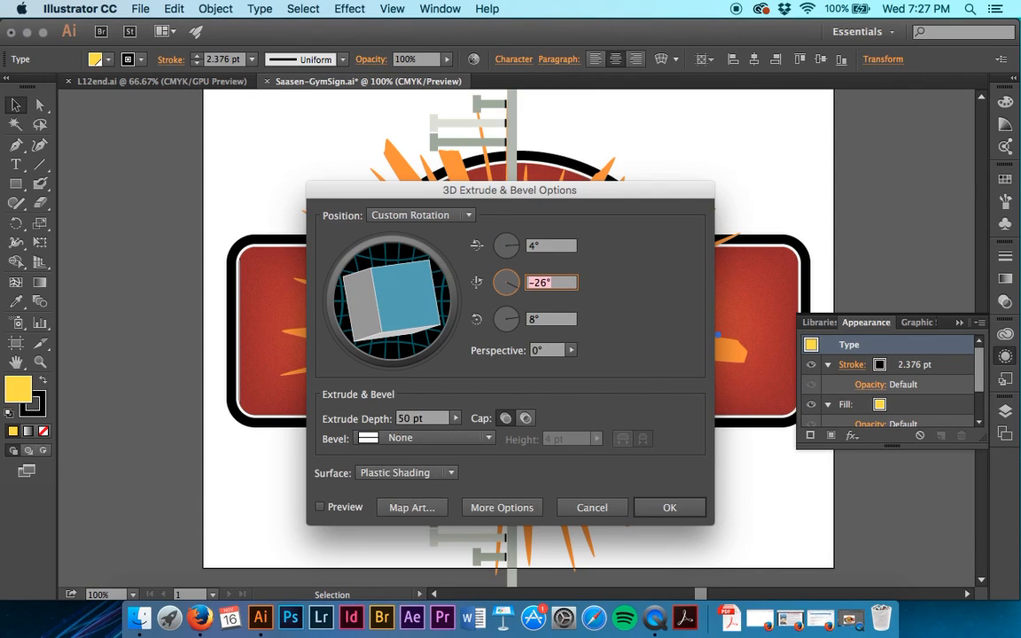
{"action": "type", "text": "-30"}
{"action": "key", "text": "Tab"}
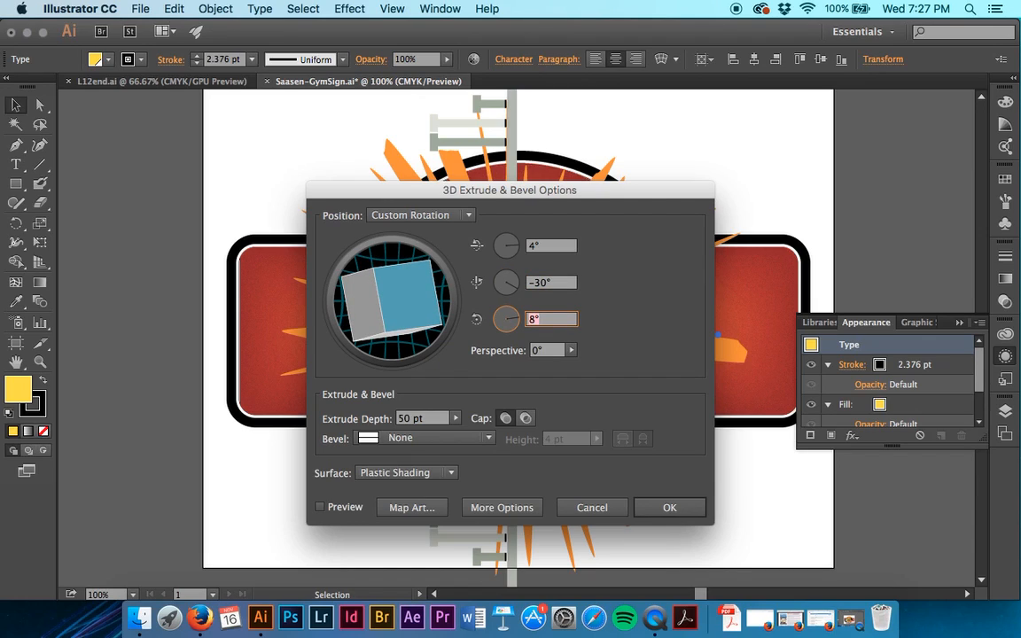
{"action": "type", "text": "0"}
{"action": "key", "text": "Tab"}
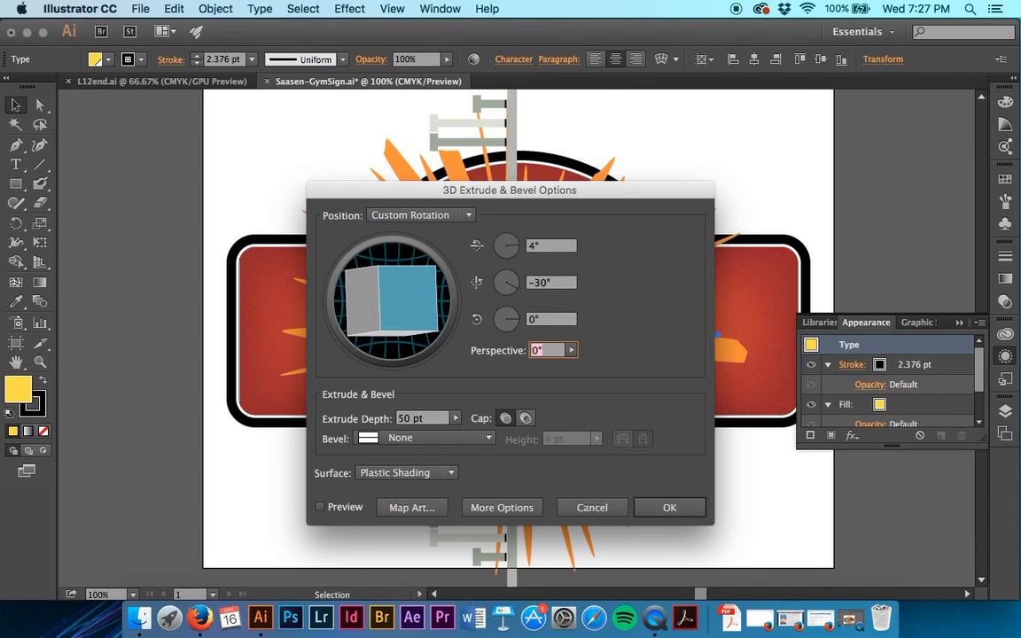
- Try the 3D extrusion with 125° perspective and 90 pt extrude depth, and undo it
{"action": "type", "text": "125"}
{"action": "left_click", "coordinate": [455, 417]}
{"action": "type", "text": "90"}
{"action": "key", "text": "Tab"}
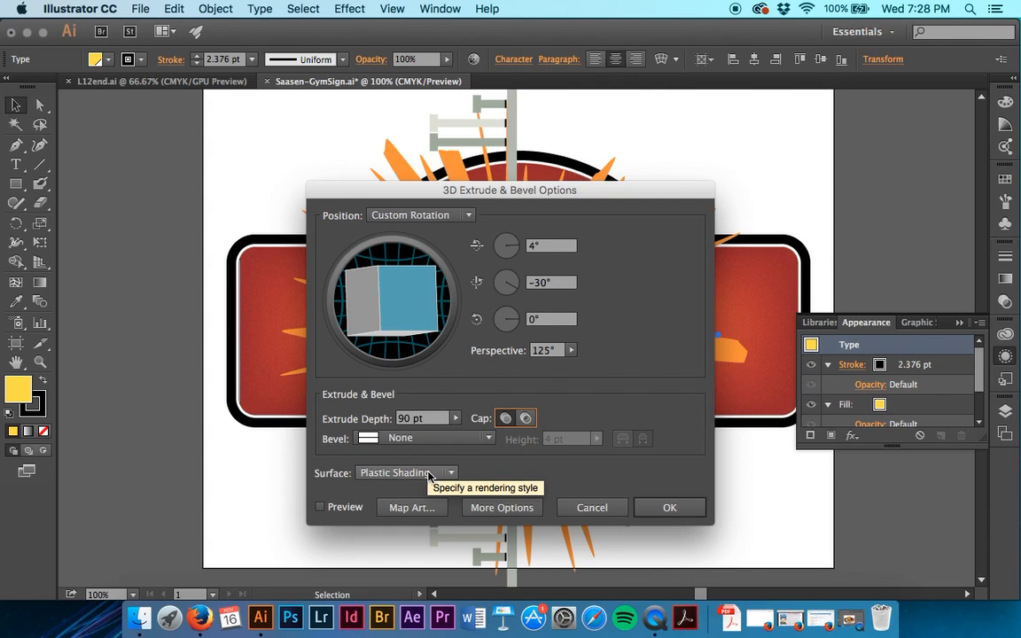
{"action": "left_click_drag", "start_coordinate": [599, 195], "coordinate": [882, 143]}
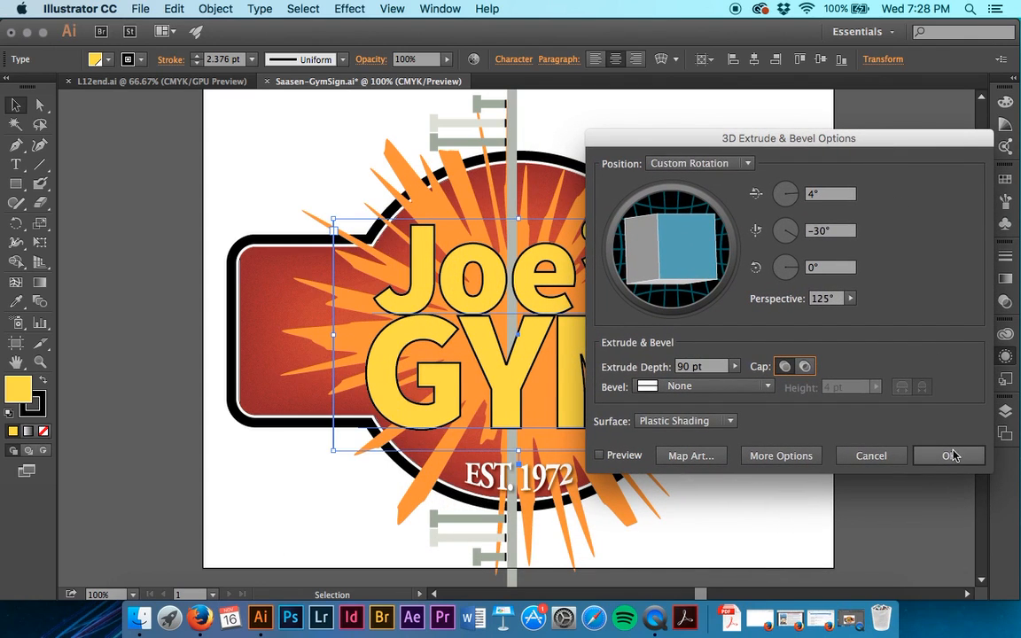
{"action": "left_click", "coordinate": [950, 456]}
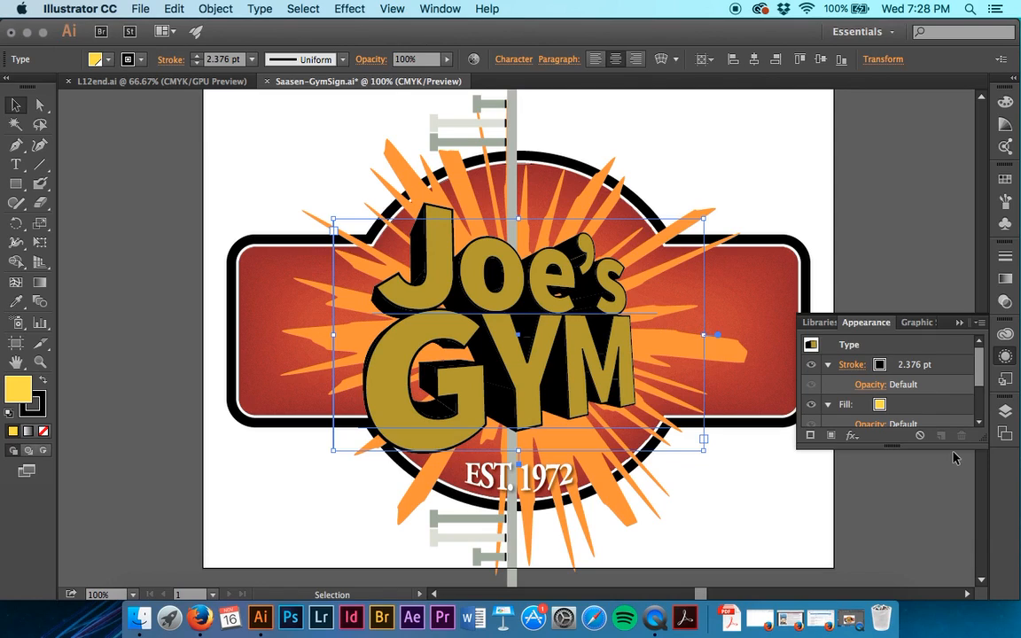
{"action": "key", "text": "super+z"}
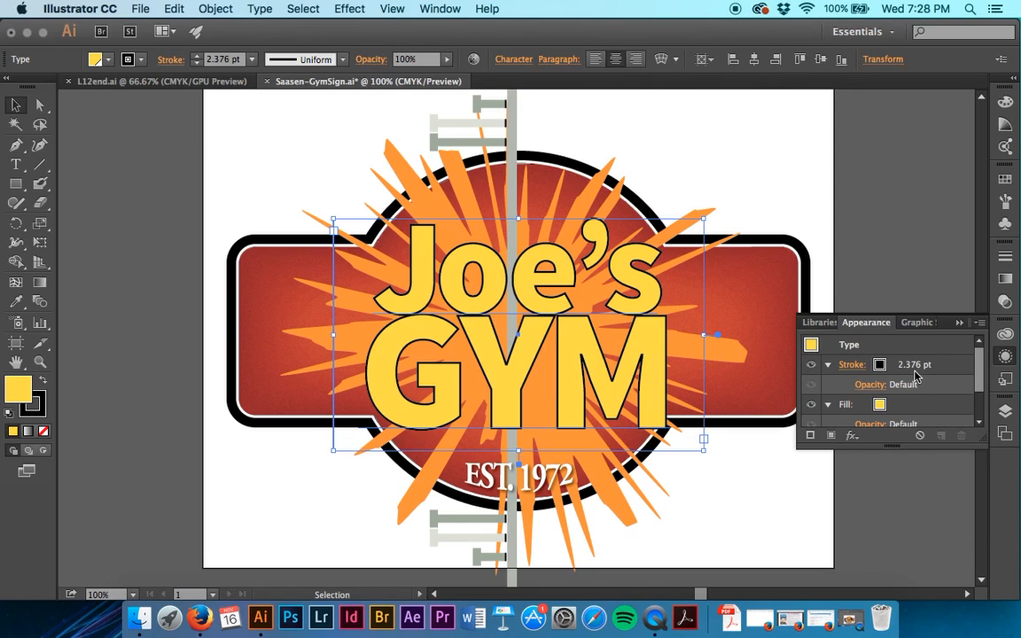
- Start a 3D Extrude & Bevel effect on the Joe's GYM text, rotated 4° about X, -30° about Y and 0° about Z
{"action": "left_click", "coordinate": [358, 7]}
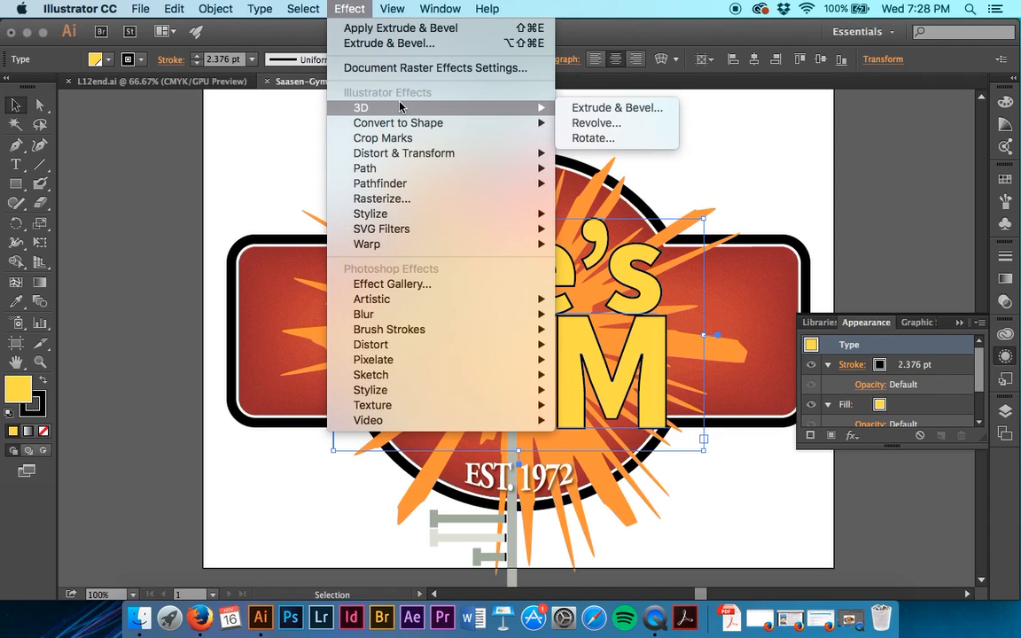
{"action": "left_click", "coordinate": [586, 104]}
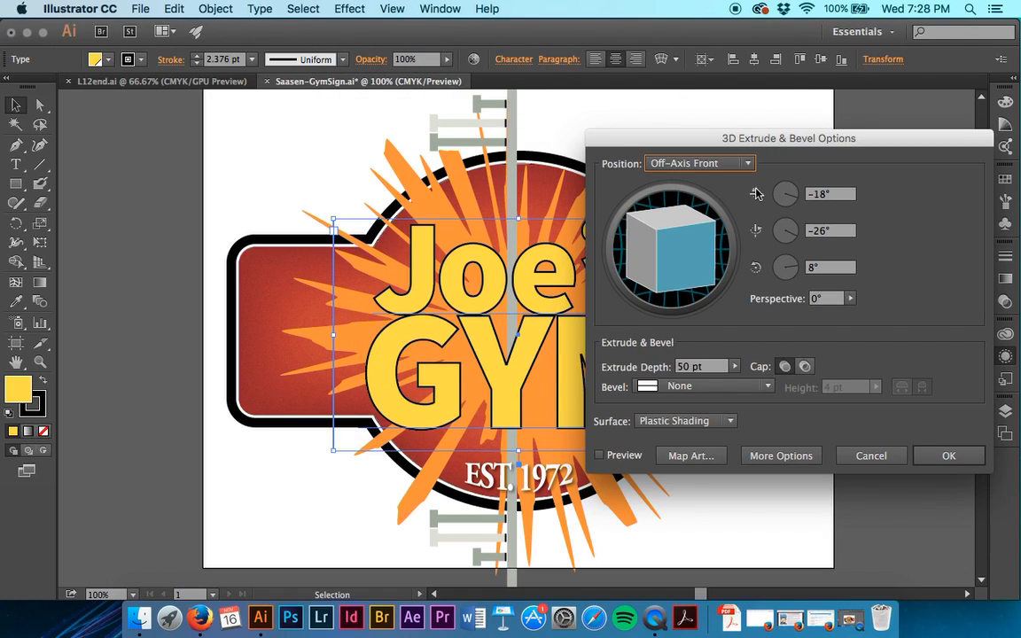
{"action": "left_click_drag", "start_coordinate": [830, 194], "coordinate": [734, 201]}
{"action": "type", "text": "4"}
{"action": "key", "text": "Tab"}
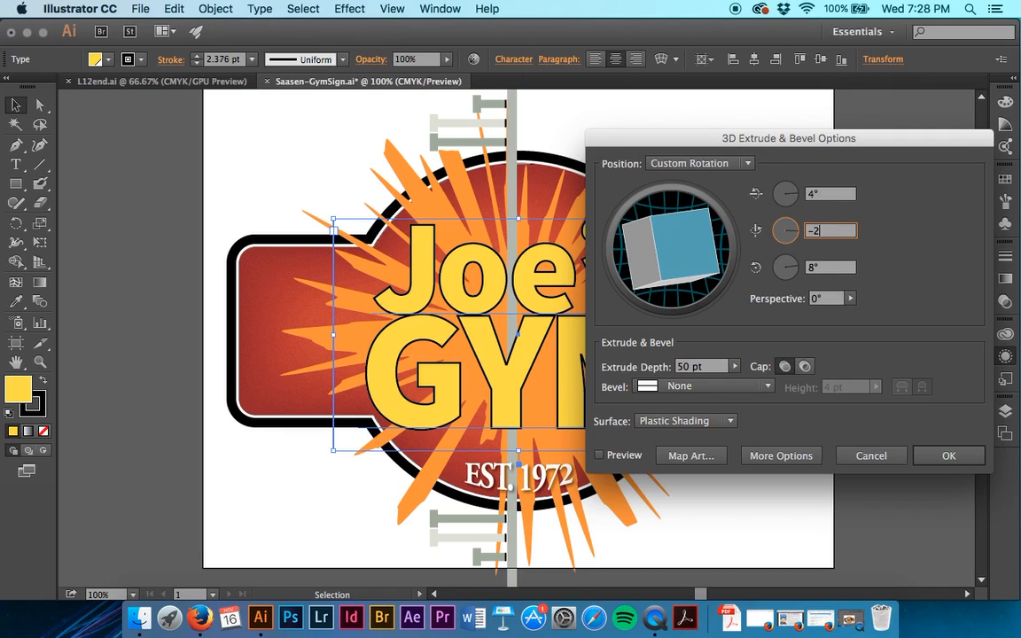
{"action": "type", "text": "-30"}
{"action": "key", "text": "Tab"}
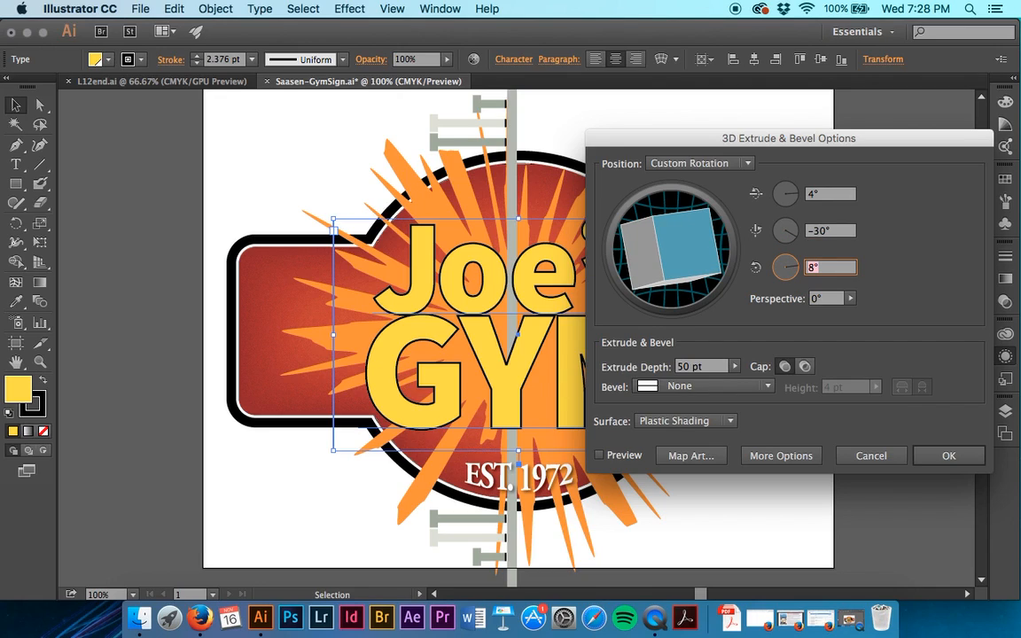
{"action": "type", "text": "0"}
{"action": "key", "text": "Tab"}
- Set the extrusion's perspective to 125° and depth to 90 pt, and reveal the additional surface lighting options
{"action": "type", "text": "125"}
{"action": "key", "text": "Tab"}
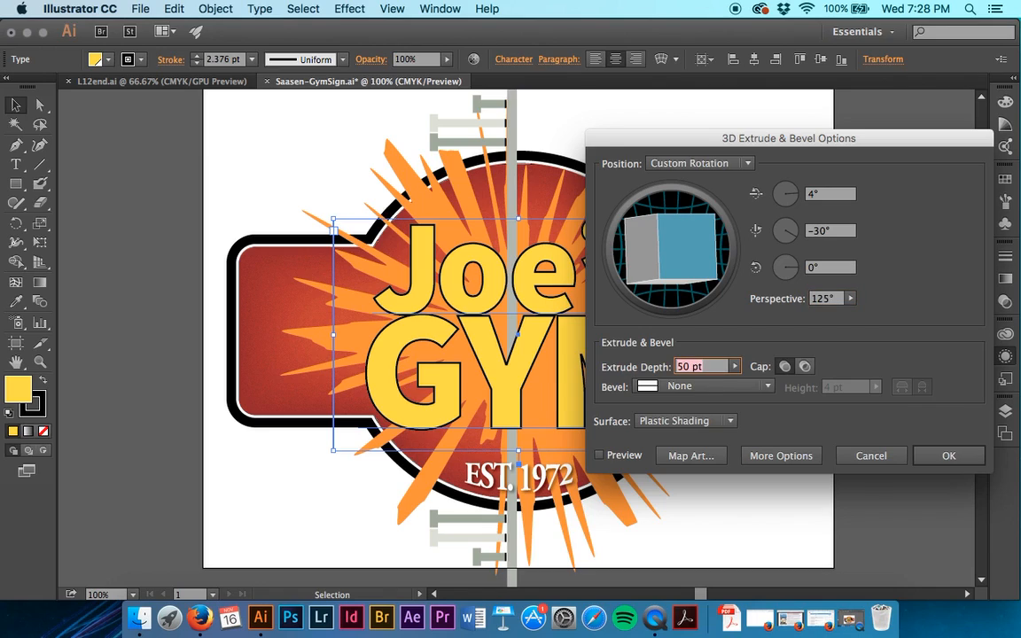
{"action": "type", "text": "90"}
{"action": "left_click", "coordinate": [784, 455]}
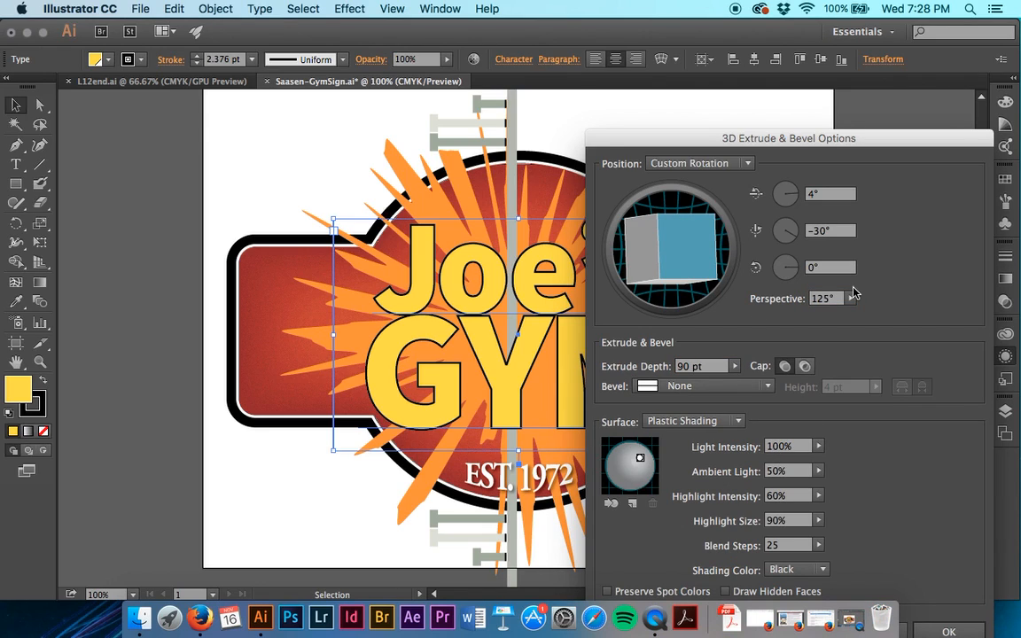
- Set the text extrusion's ambient light to 100% and highlight intensity to 85%, and apply the effect
{"action": "left_click_drag", "start_coordinate": [845, 149], "coordinate": [804, 44]}
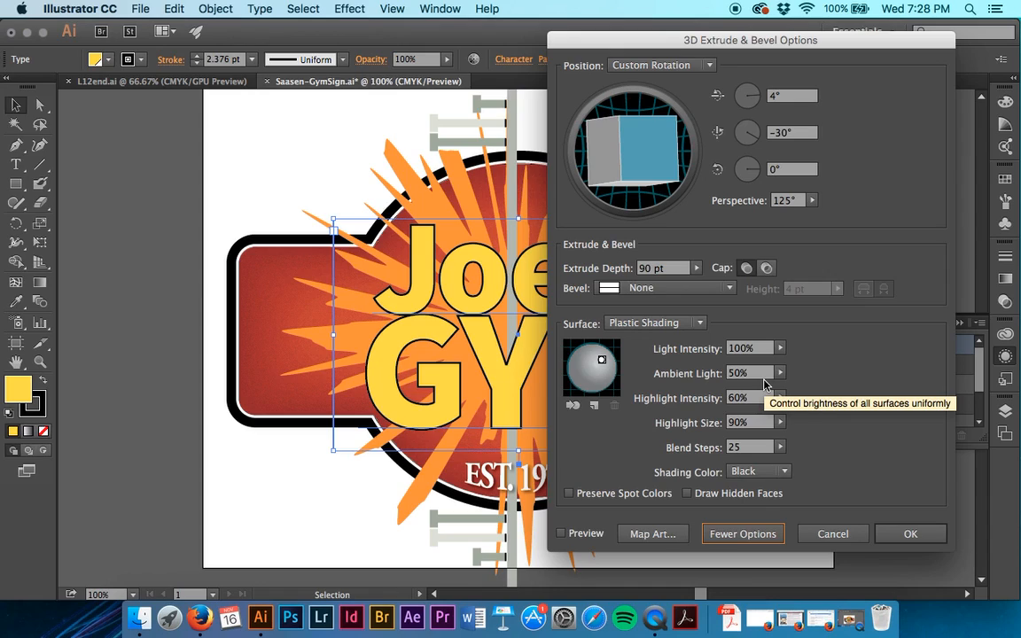
{"action": "left_click", "coordinate": [754, 373]}
{"action": "type", "text": "100"}
{"action": "key", "text": "Tab"}
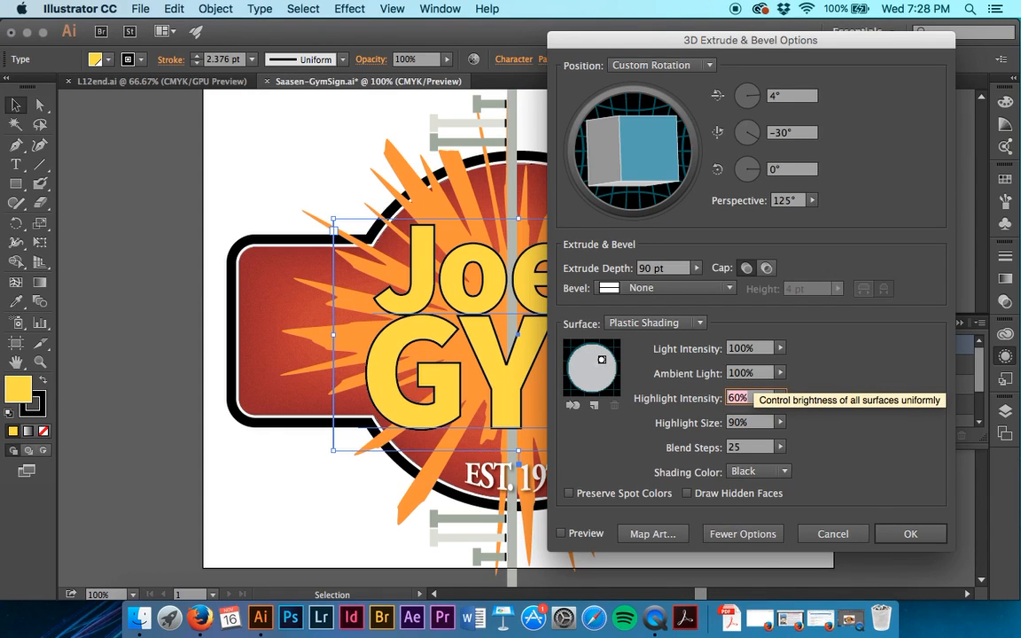
{"action": "type", "text": "85"}
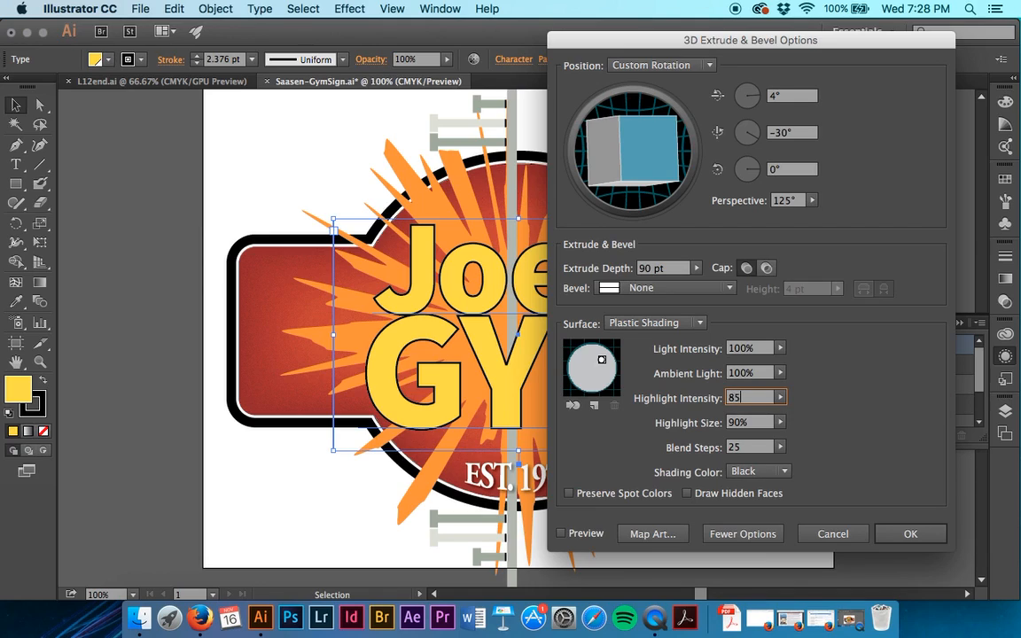
{"action": "key", "text": "Tab"}
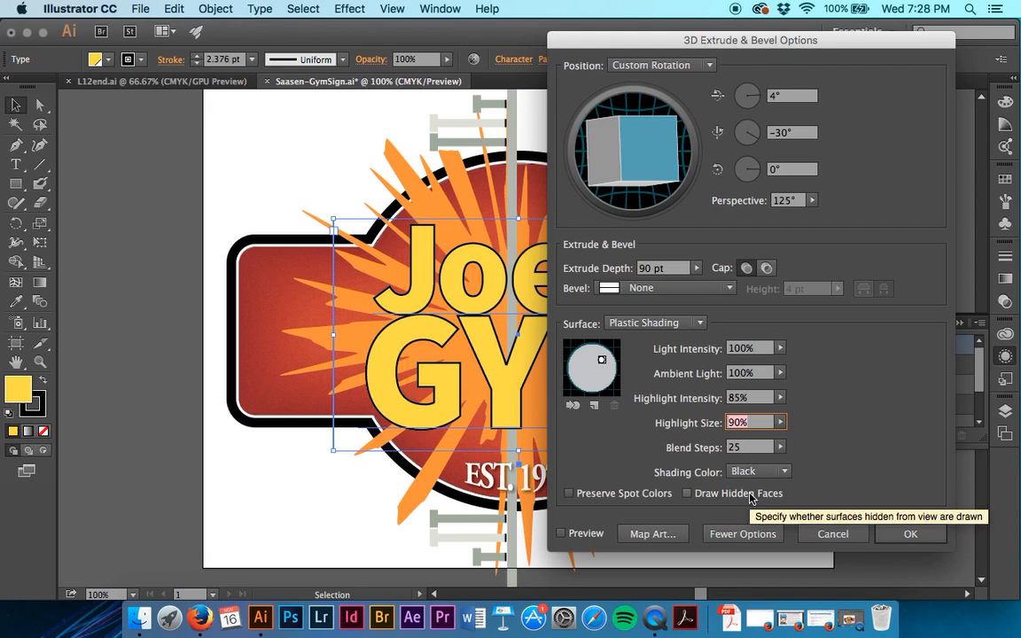
{"action": "left_click", "coordinate": [900, 535]}
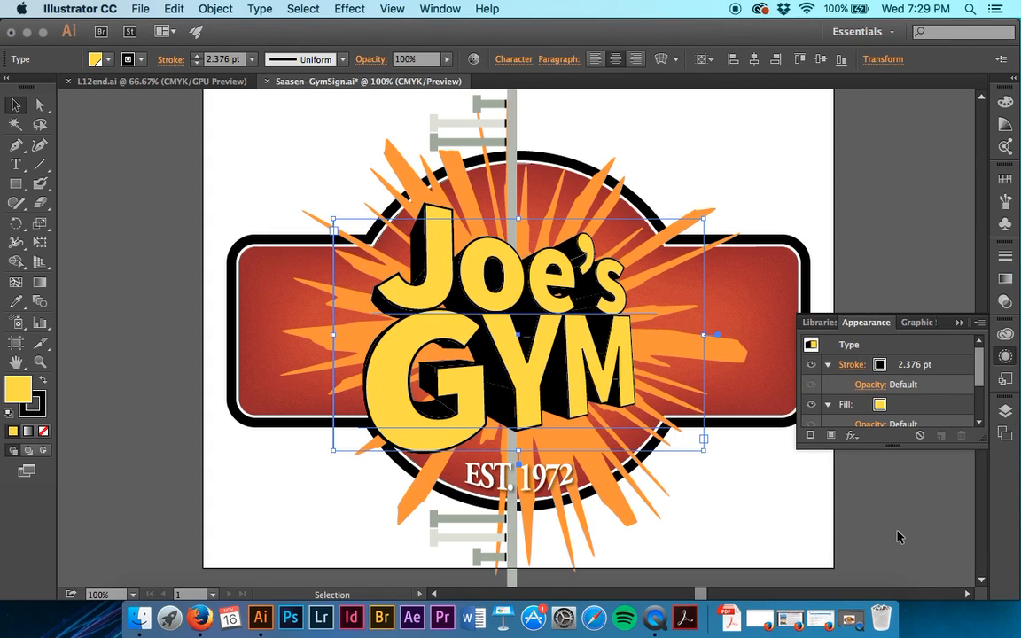
{"action": "left_click", "coordinate": [798, 521]}
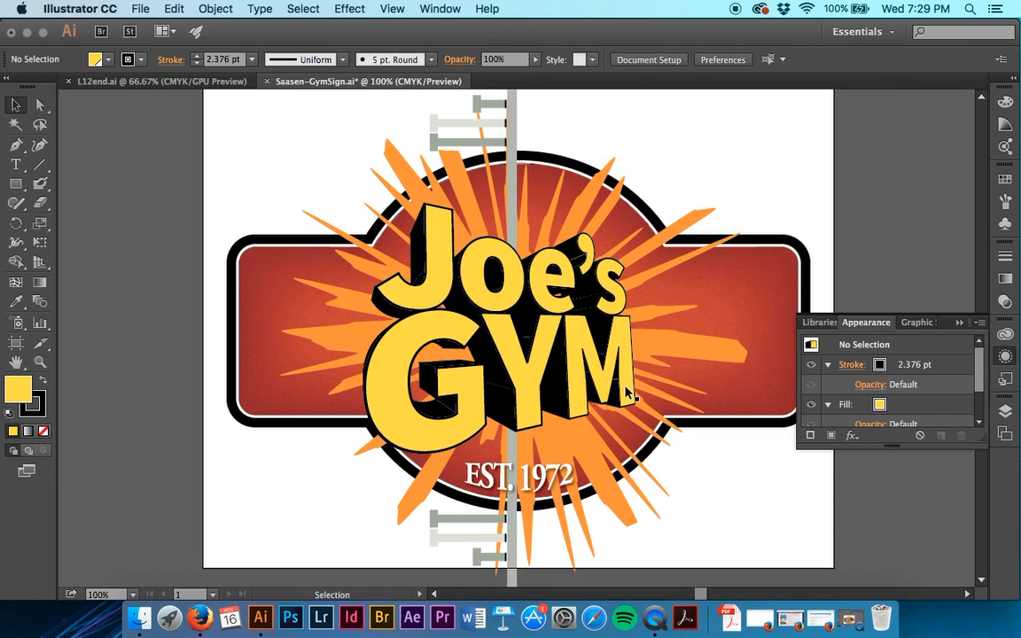
- Start a 3D Revolve effect on the gray barbell profile group, revolving it from the Right Edge
{"action": "left_click", "coordinate": [512, 132]}
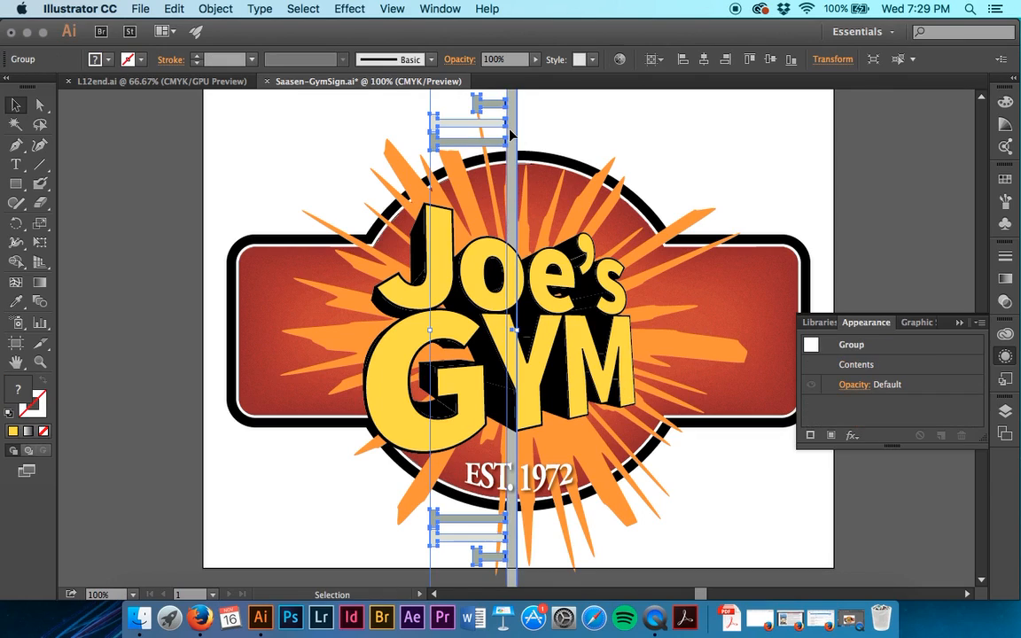
{"action": "left_click", "coordinate": [216, 81]}
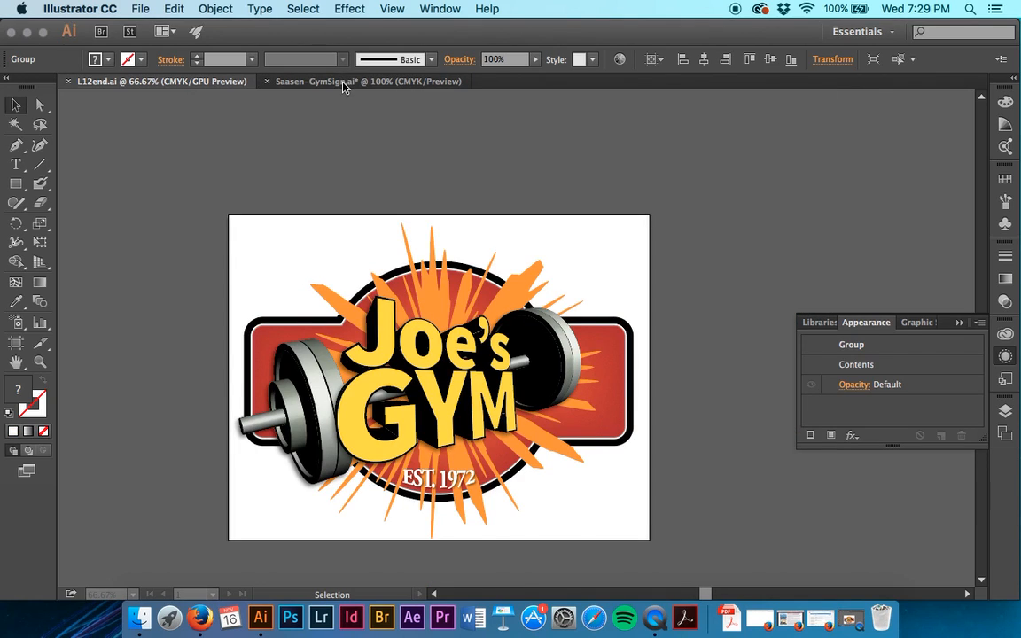
{"action": "left_click", "coordinate": [344, 82]}
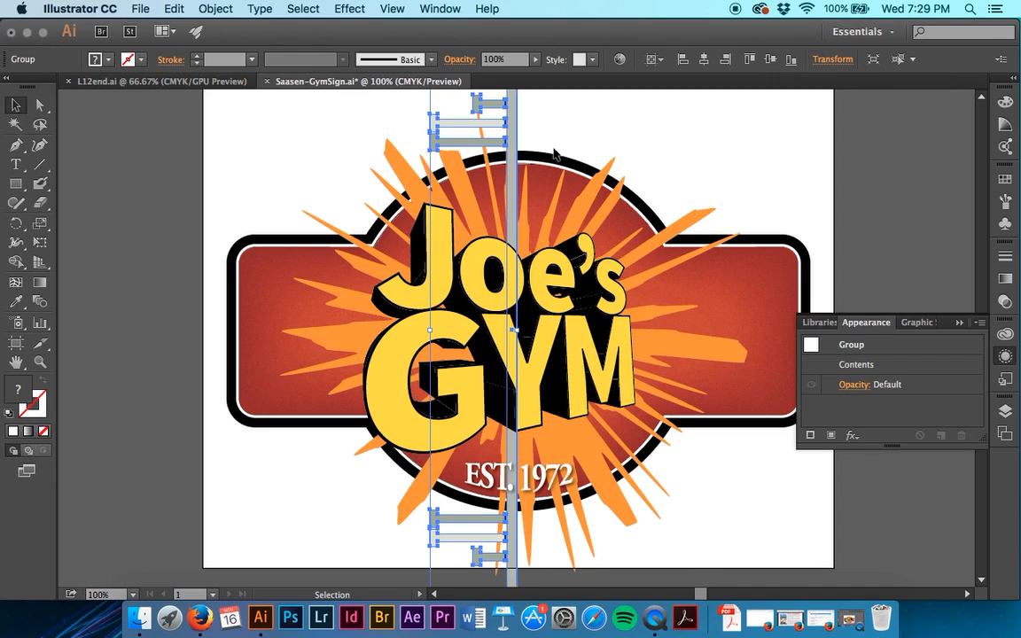
{"action": "left_click", "coordinate": [348, 9]}
{"action": "mouse_move", "coordinate": [401, 107]}
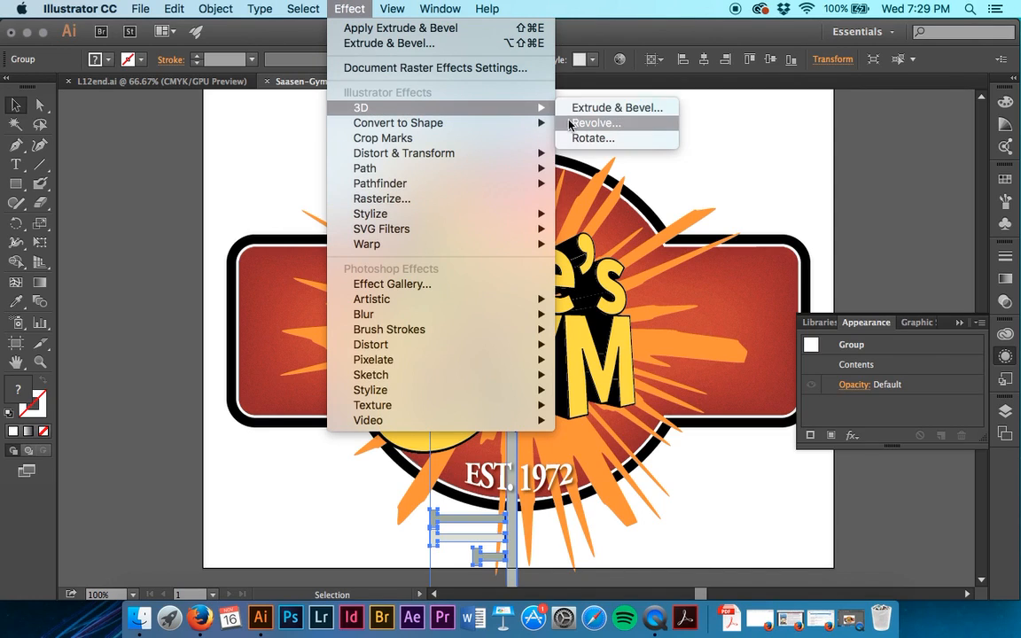
{"action": "left_click", "coordinate": [575, 128]}
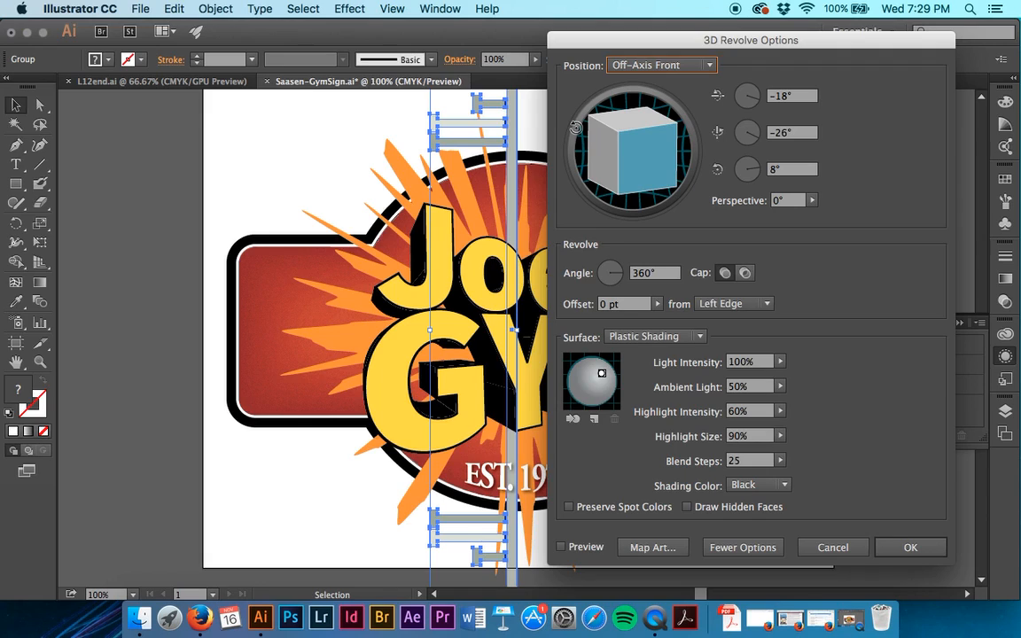
{"action": "left_click", "coordinate": [651, 66]}
{"action": "left_click", "coordinate": [649, 67]}
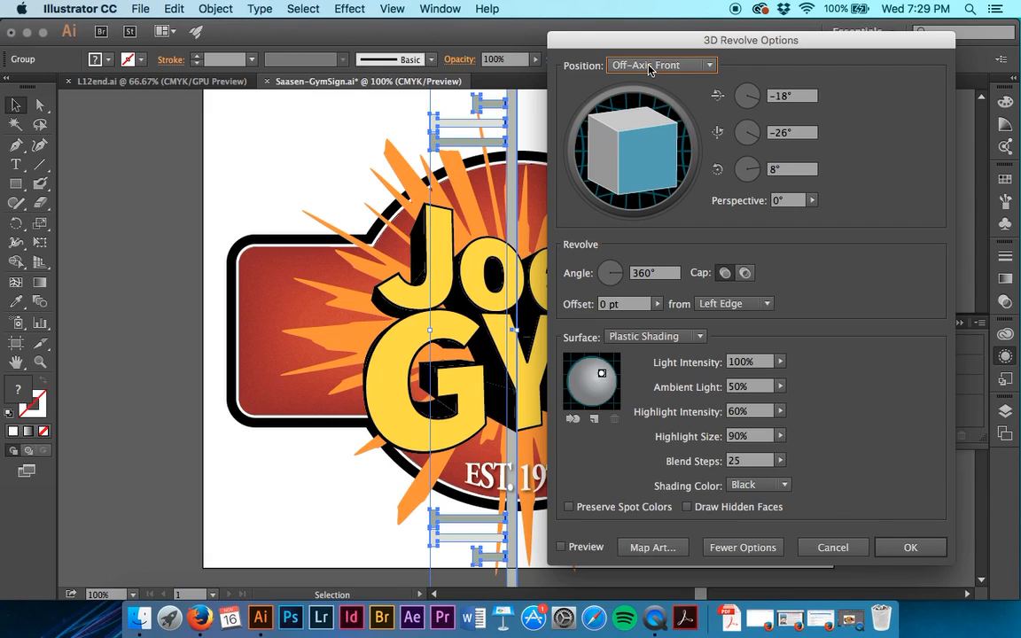
{"action": "left_click", "coordinate": [722, 303]}
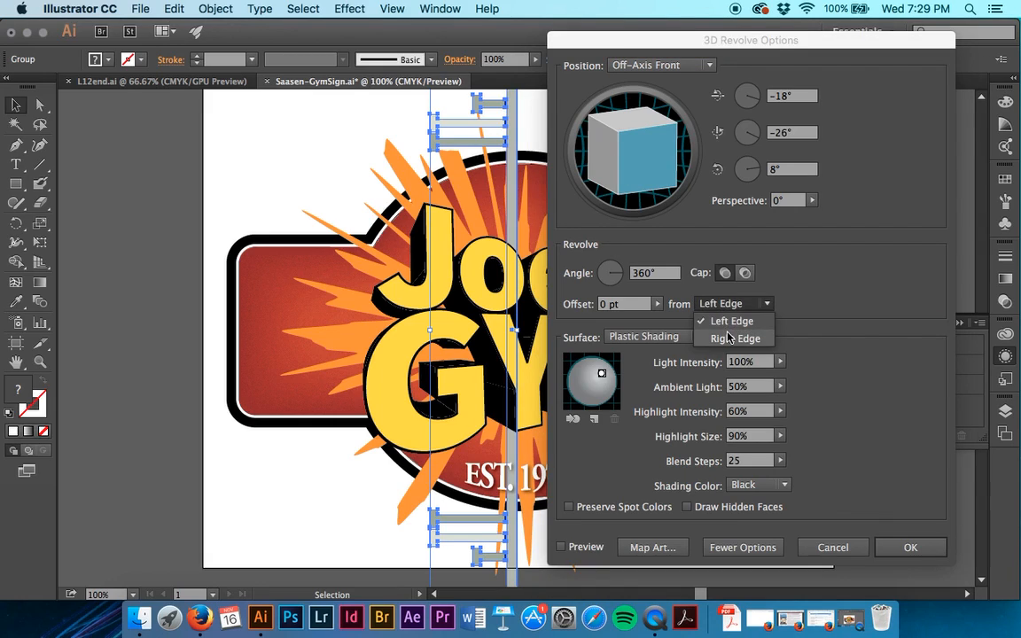
{"action": "left_click", "coordinate": [730, 338]}
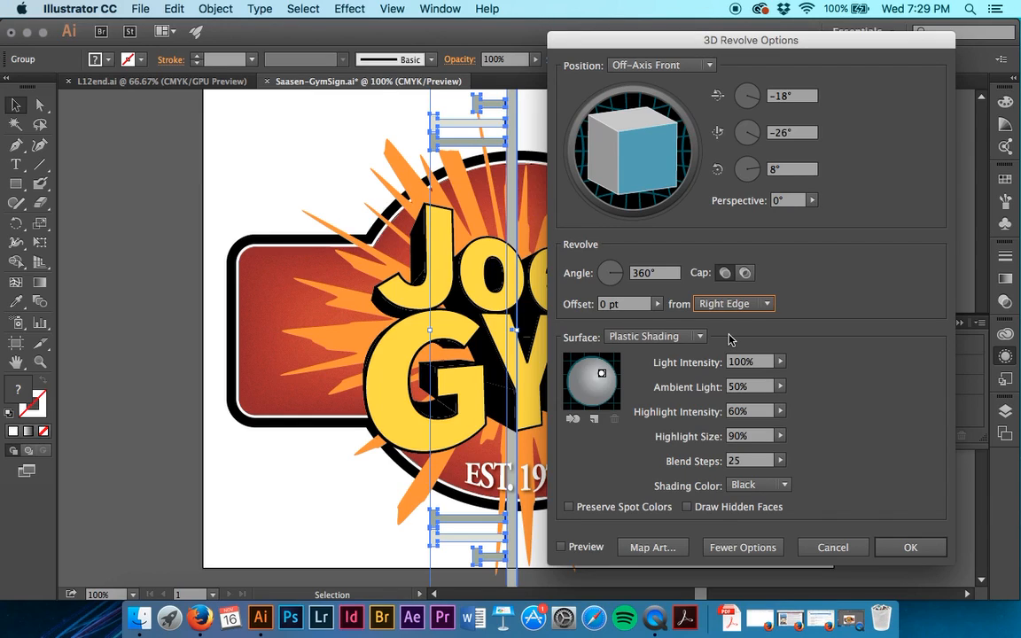
- Rotate the revolved barbell 36° about X, 31° about Y and -57° about Z, with 80° perspective
{"action": "left_click", "coordinate": [790, 96]}
{"action": "type", "text": "36"}
{"action": "key", "text": "Tab"}
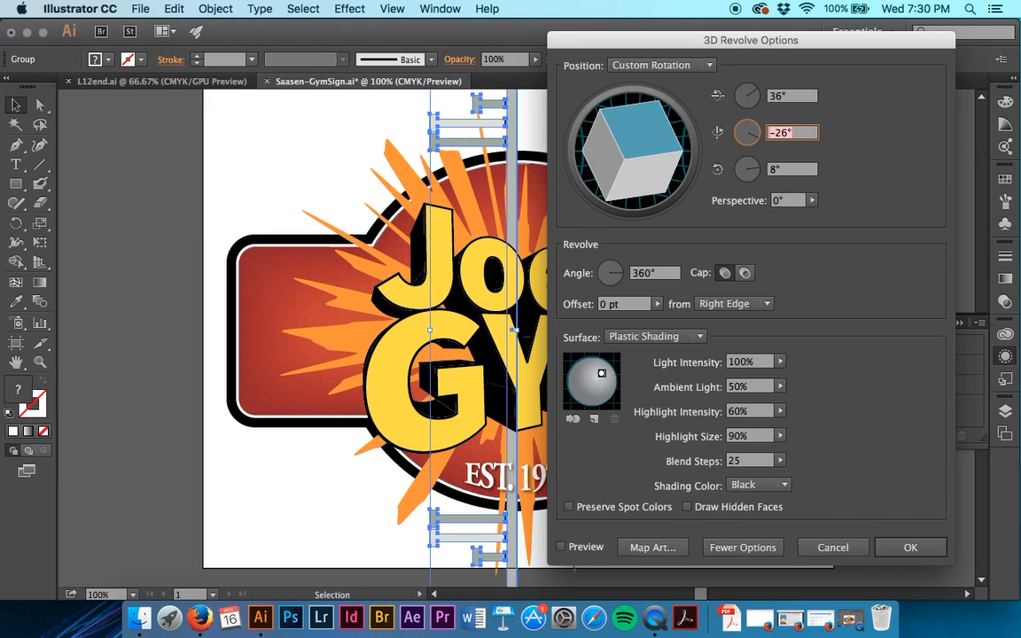
{"action": "type", "text": "31"}
{"action": "key", "text": "Tab"}
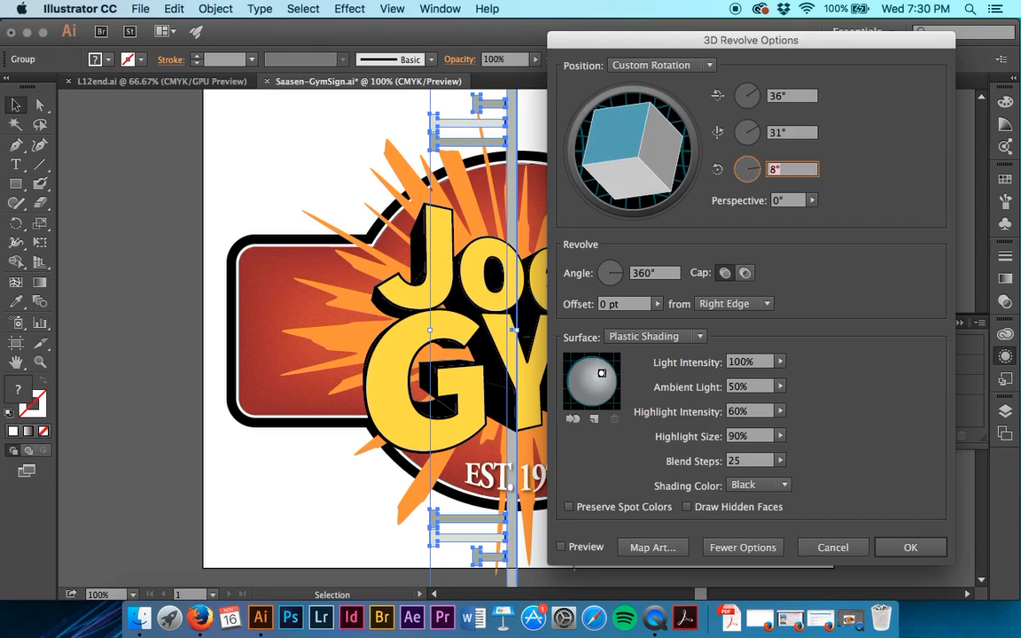
{"action": "type", "text": "-57"}
{"action": "key", "text": "Tab"}
{"action": "type", "text": "80"}
{"action": "key", "text": "Tab"}
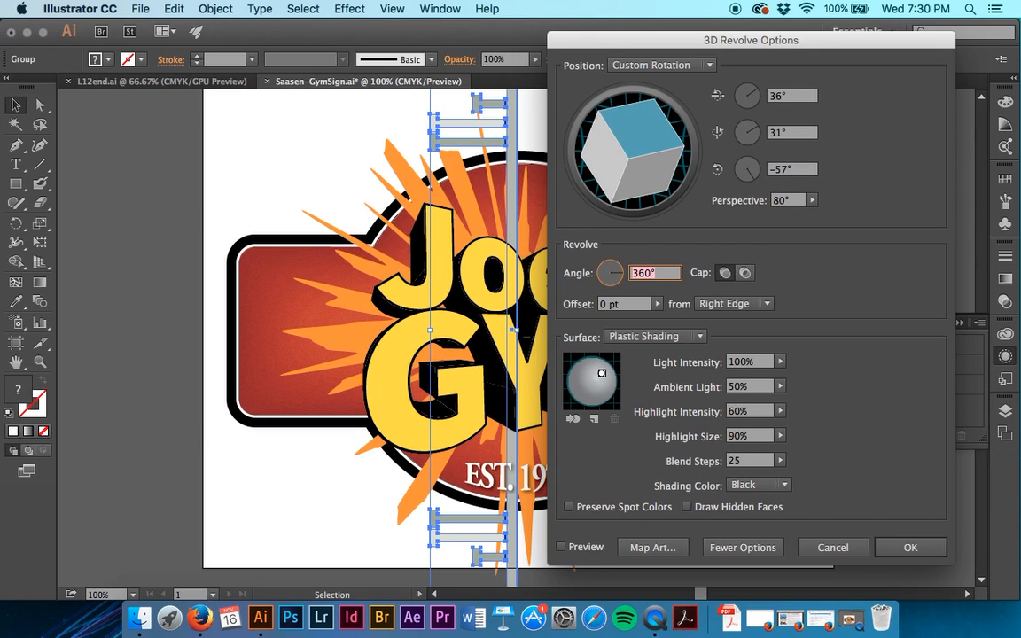
- Set the revolve's ambient light to 0%, highlight intensity to 100% and blend steps to 120, and apply it
{"action": "key", "text": "Tab"}
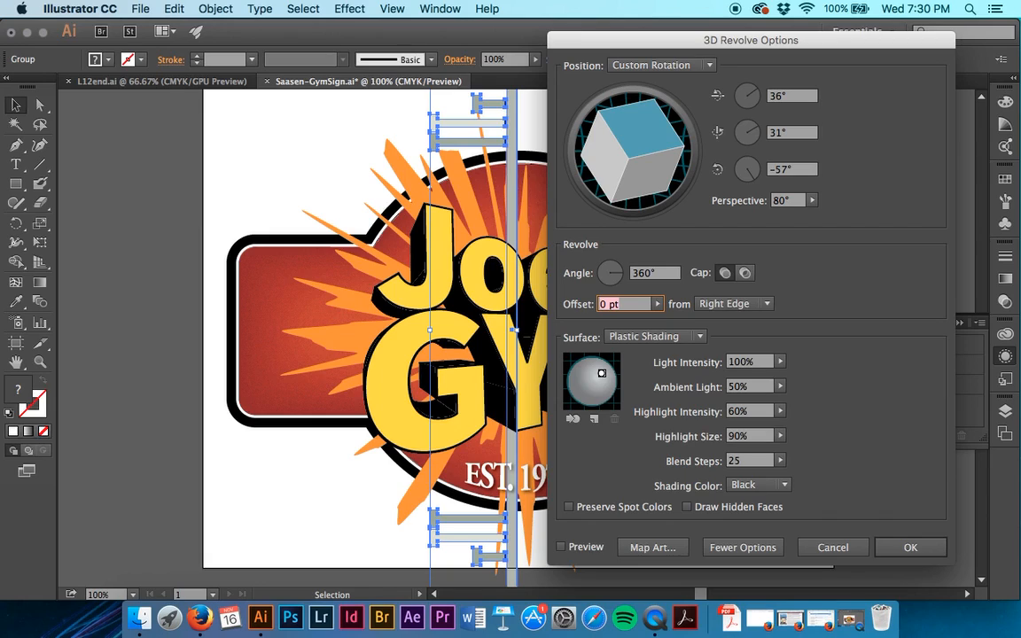
{"action": "key", "text": "Tab"}
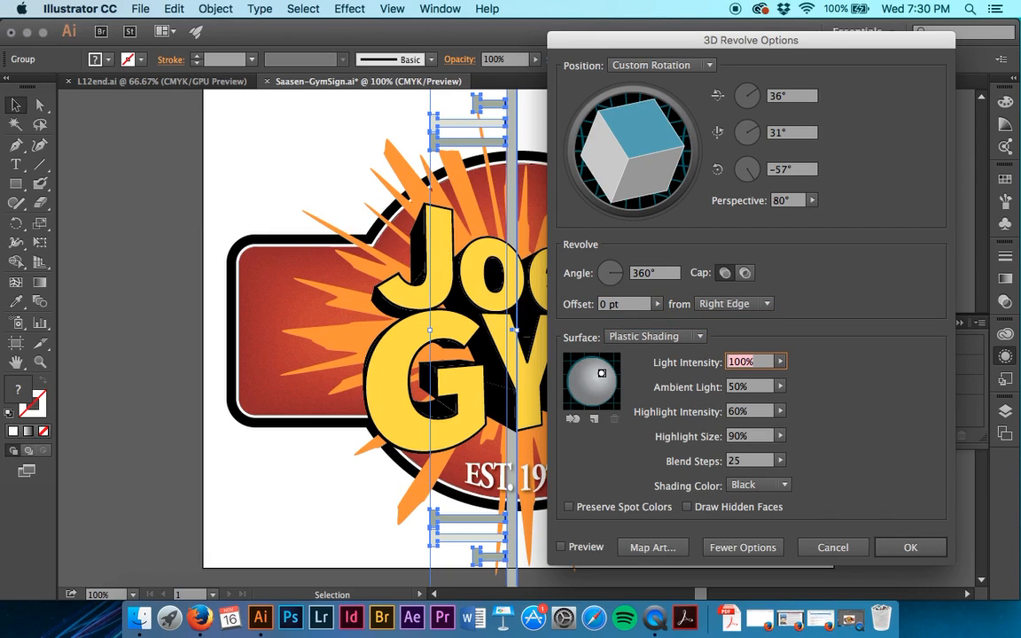
{"action": "key", "text": "Tab"}
{"action": "type", "text": "0"}
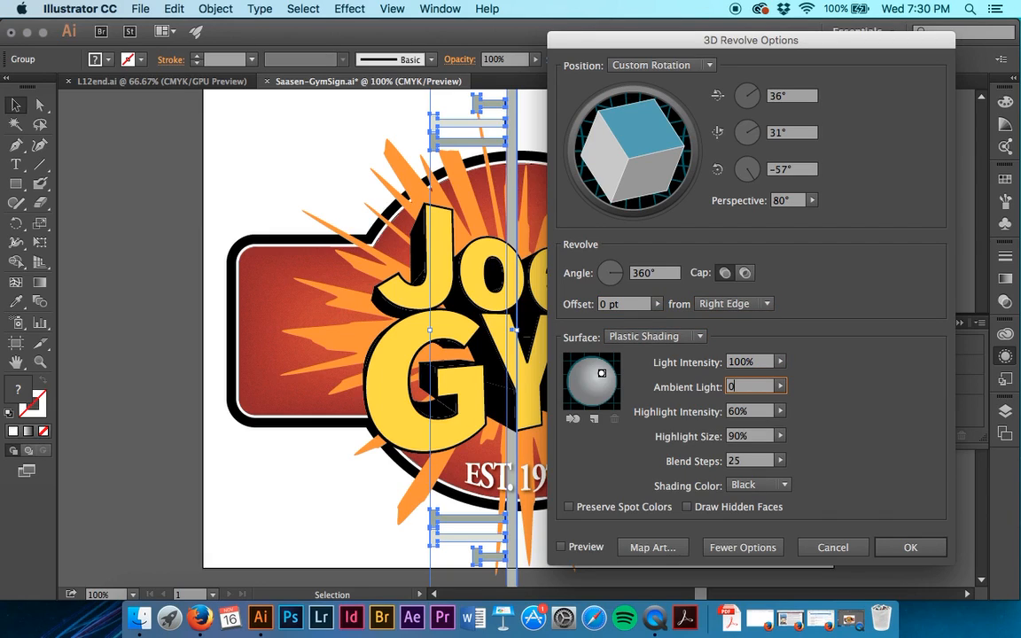
{"action": "key", "text": "Tab"}
{"action": "type", "text": "100"}
{"action": "key", "text": "Tab"}
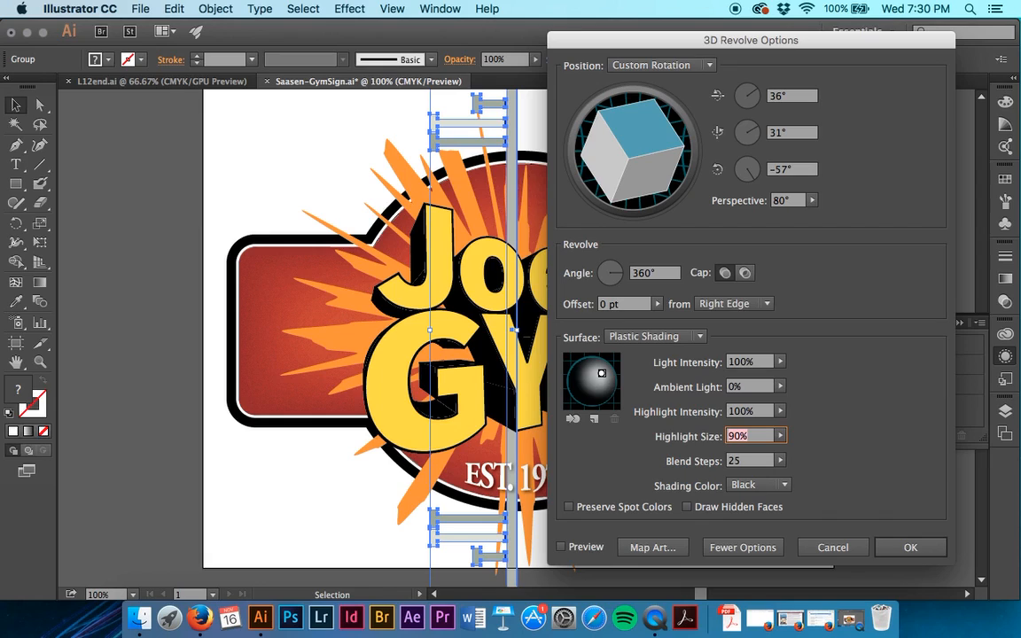
{"action": "key", "text": "Tab"}
{"action": "type", "text": "120"}
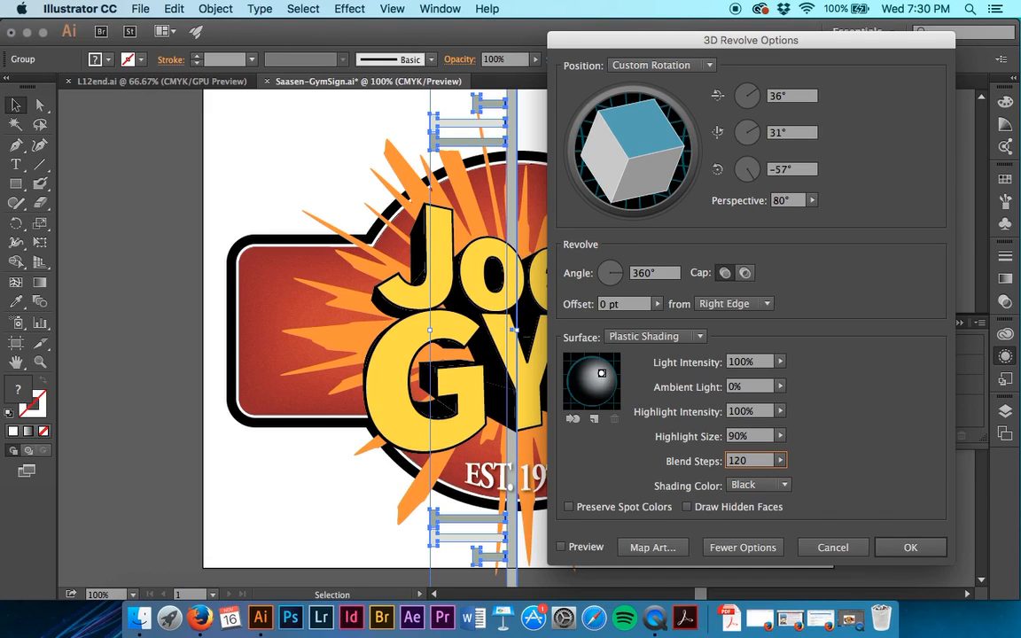
{"action": "left_click", "coordinate": [907, 549]}
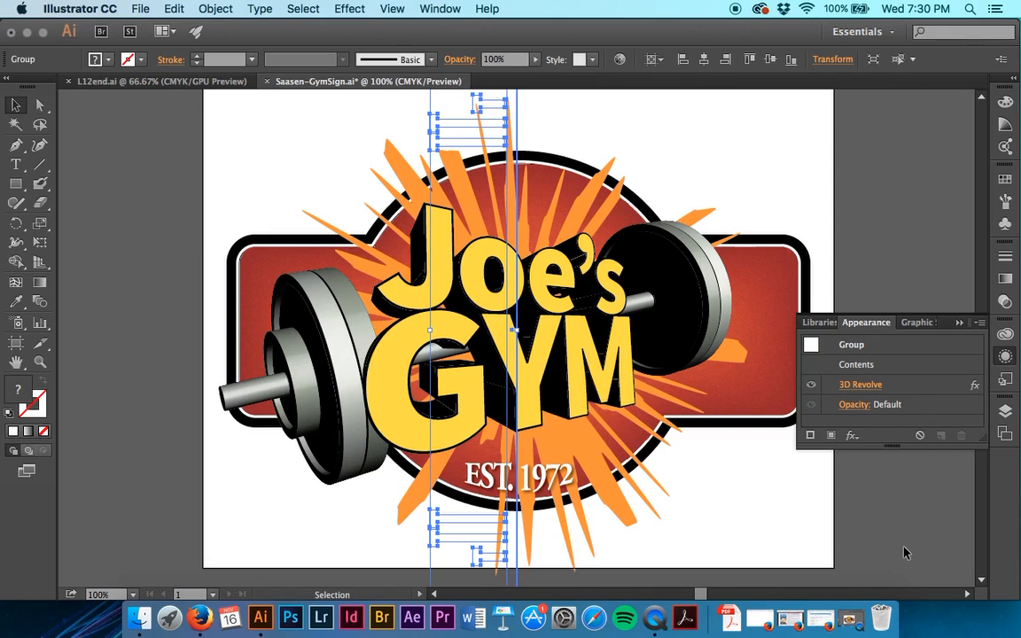
{"action": "left_click", "coordinate": [868, 558]}
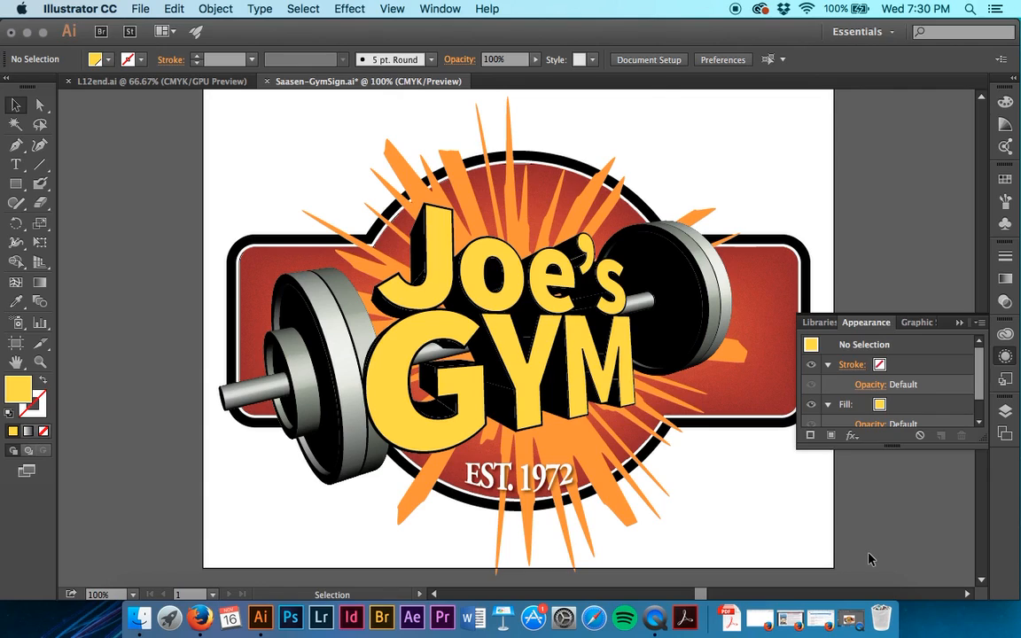
- Start an Illustrator Drop Shadow effect on the Joe's GYM text and the barbell together
{"action": "left_click", "coordinate": [670, 355]}
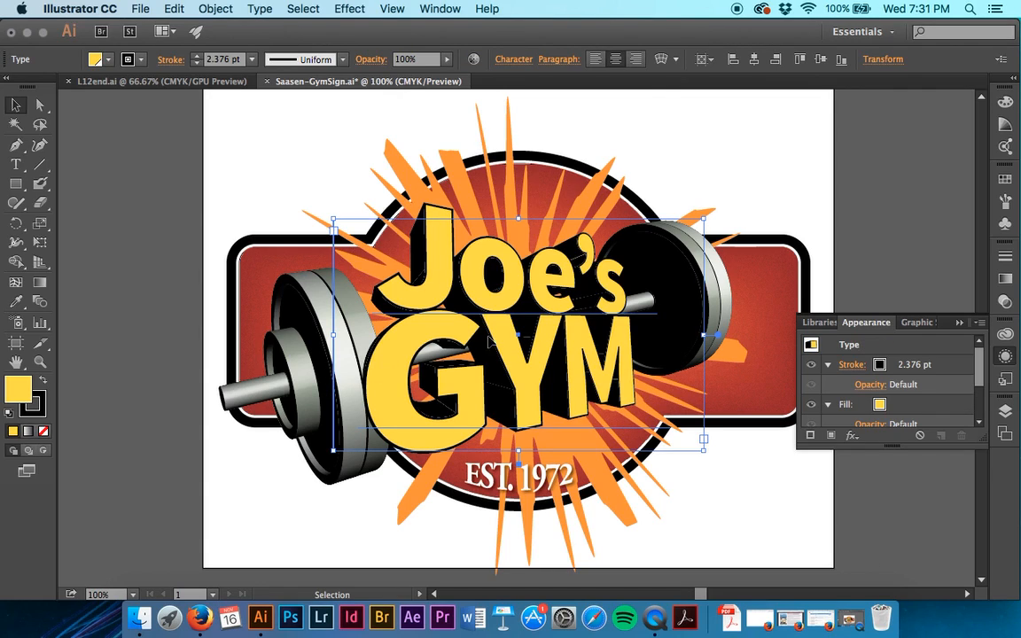
{"action": "left_click", "coordinate": [248, 342], "text": "shift"}
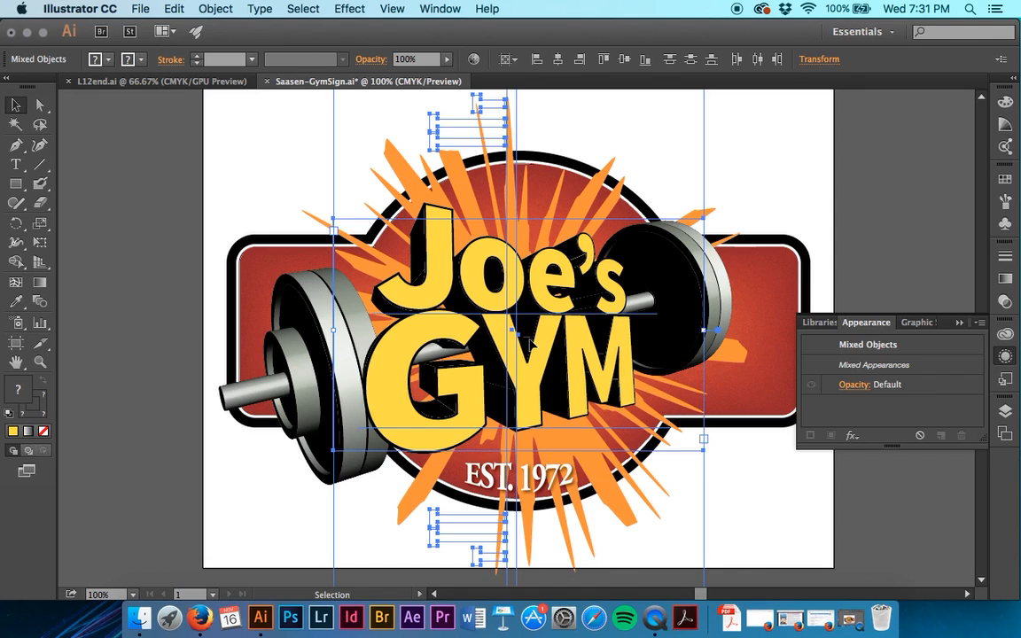
{"action": "left_click", "coordinate": [347, 8]}
{"action": "mouse_move", "coordinate": [304, 7]}
{"action": "mouse_move", "coordinate": [349, 8]}
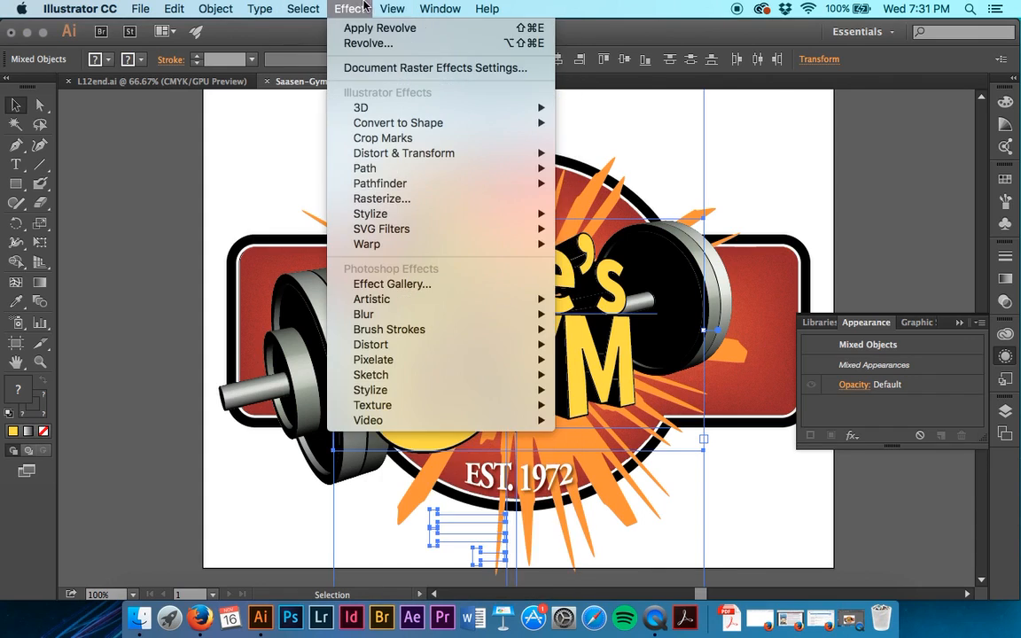
{"action": "mouse_move", "coordinate": [435, 220]}
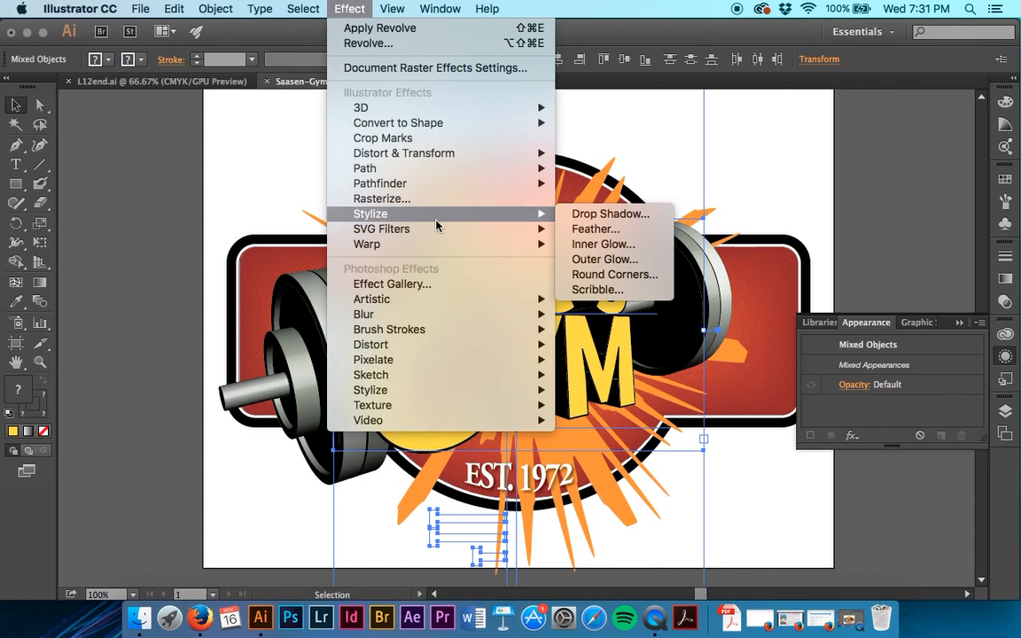
{"action": "left_click", "coordinate": [589, 220]}
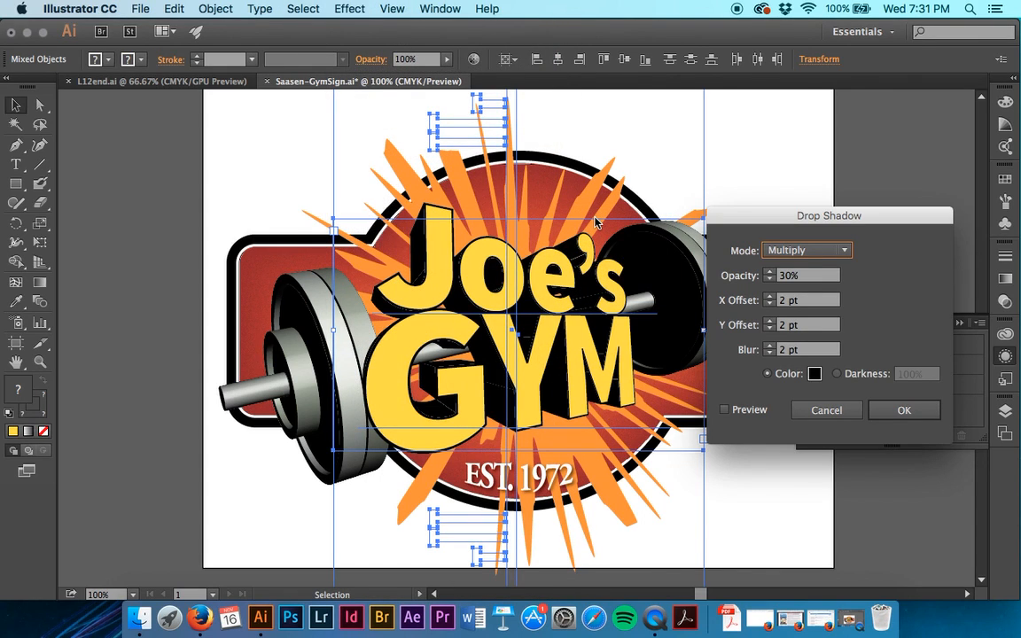
- Apply the drop shadow with 60% opacity, -4 pt X offset, 4 pt Y offset and 4 pt blur
{"action": "left_click", "coordinate": [799, 275]}
{"action": "type", "text": "60"}
{"action": "key", "text": "Tab"}
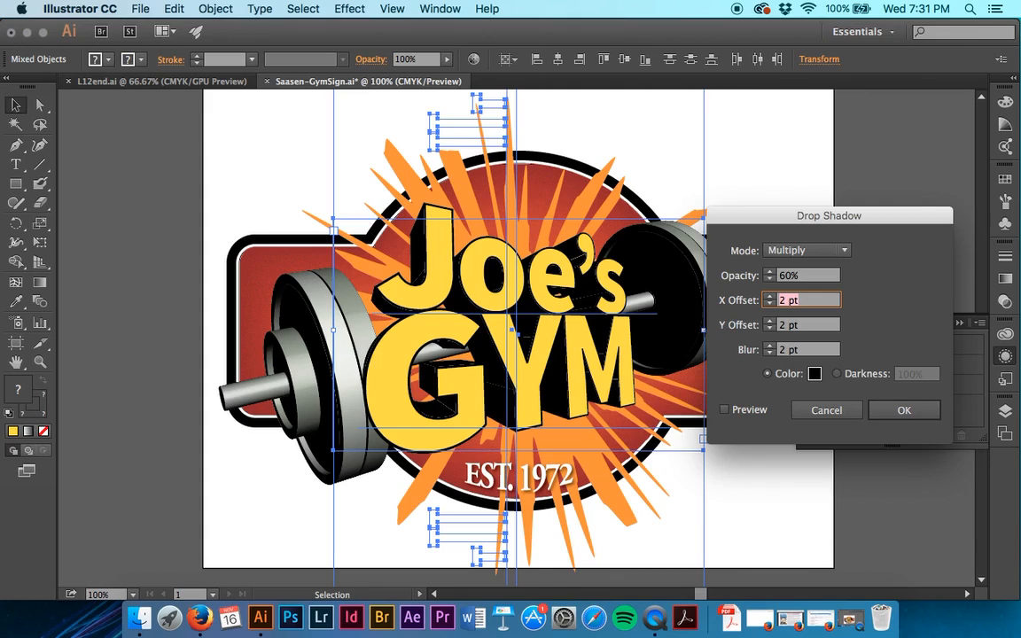
{"action": "type", "text": "-4"}
{"action": "key", "text": "Tab"}
{"action": "type", "text": "4"}
{"action": "key", "text": "Tab"}
{"action": "type", "text": "4"}
{"action": "key", "text": "Tab"}
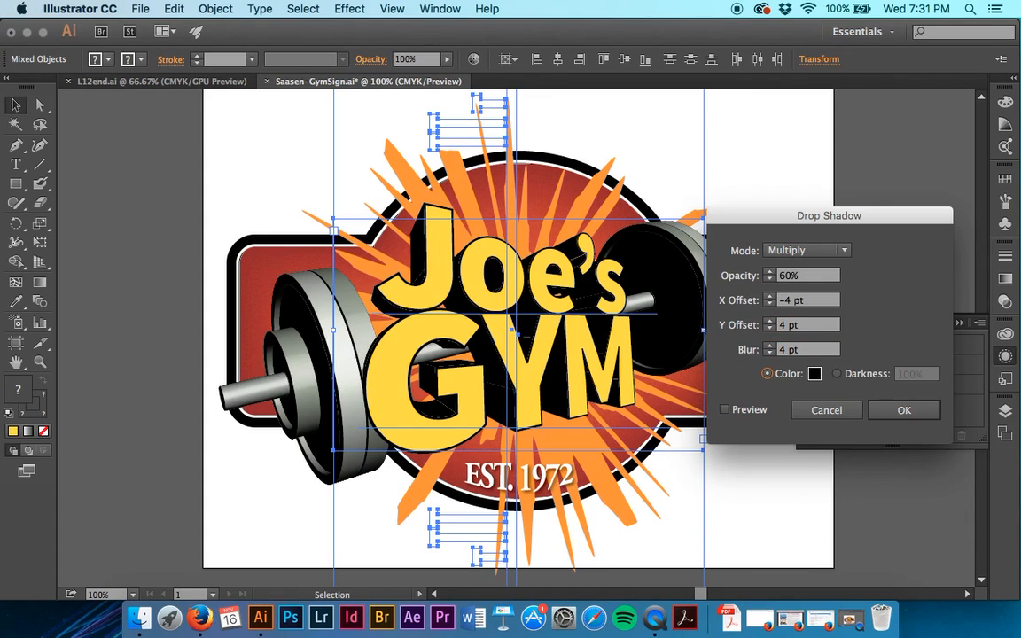
{"action": "left_click", "coordinate": [904, 417]}
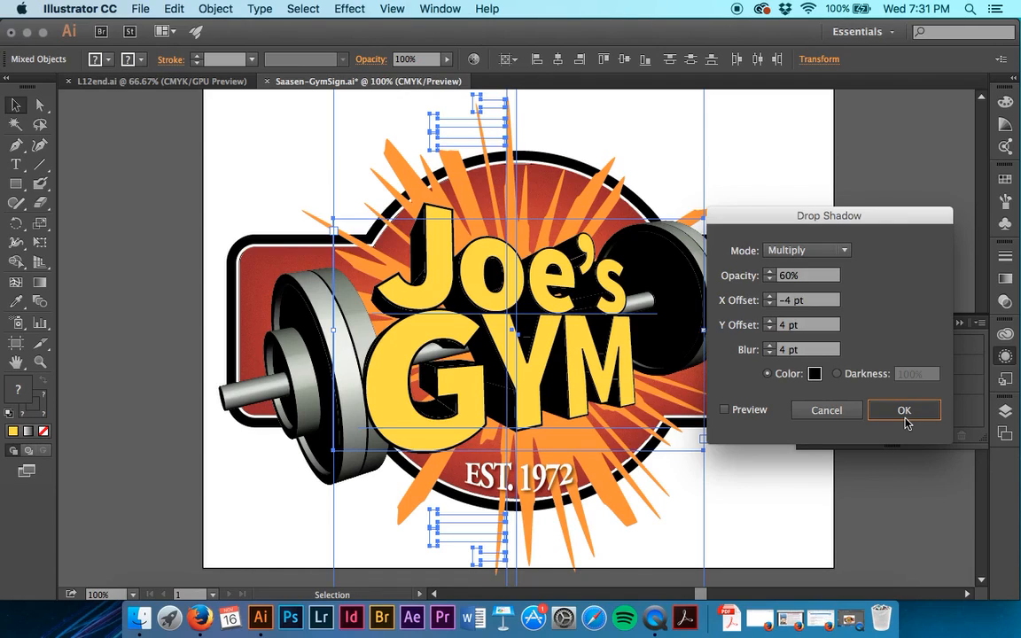
{"action": "left_click", "coordinate": [904, 414]}
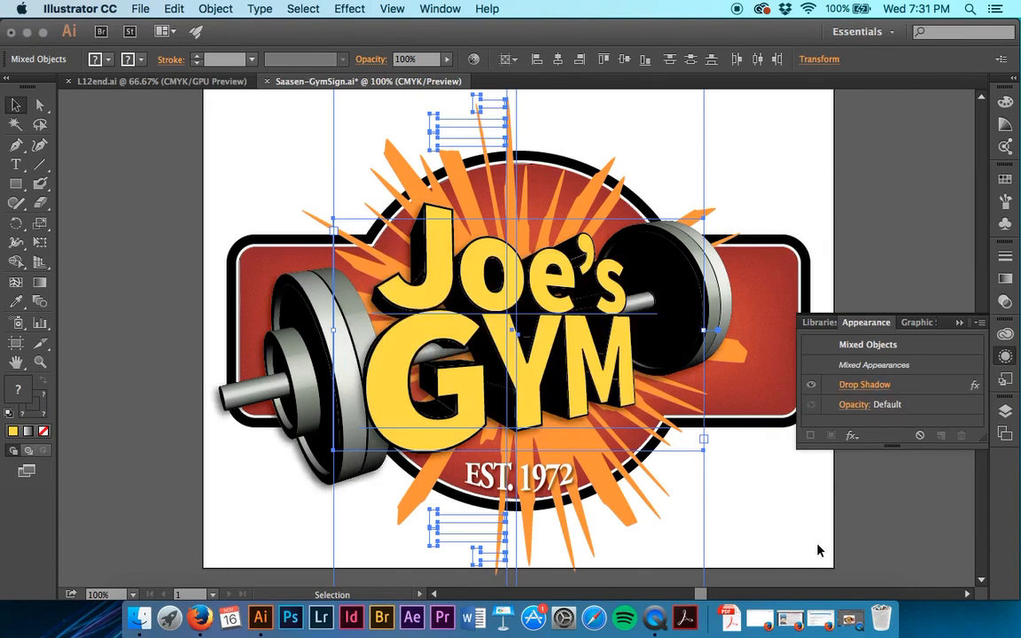
- Deselect the artwork and save the gym sign document
{"action": "left_click", "coordinate": [818, 550]}
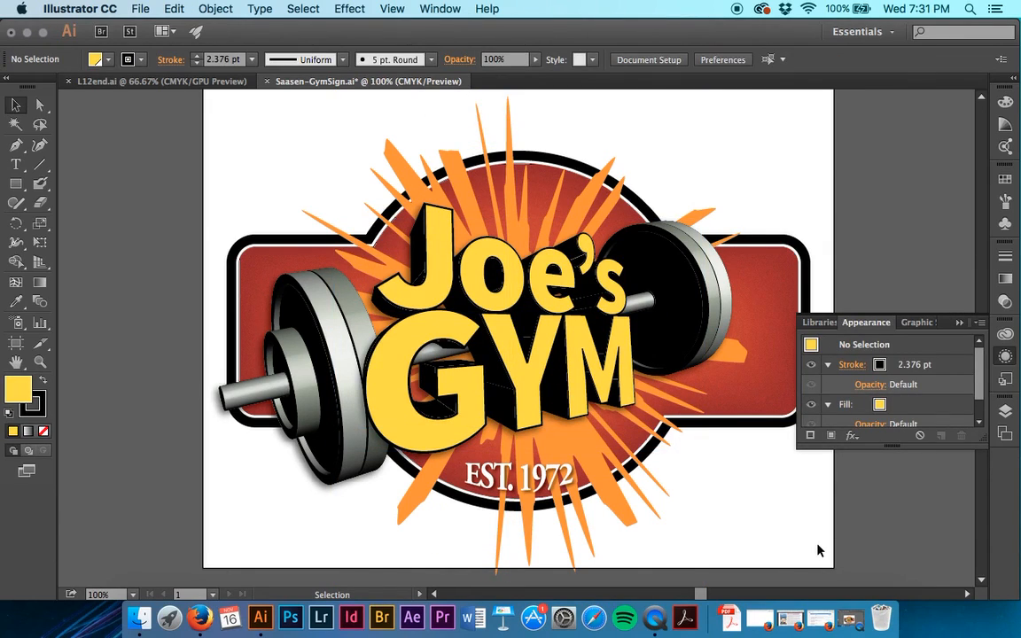
{"action": "key", "text": "a"}
{"action": "key", "text": "super+s"}
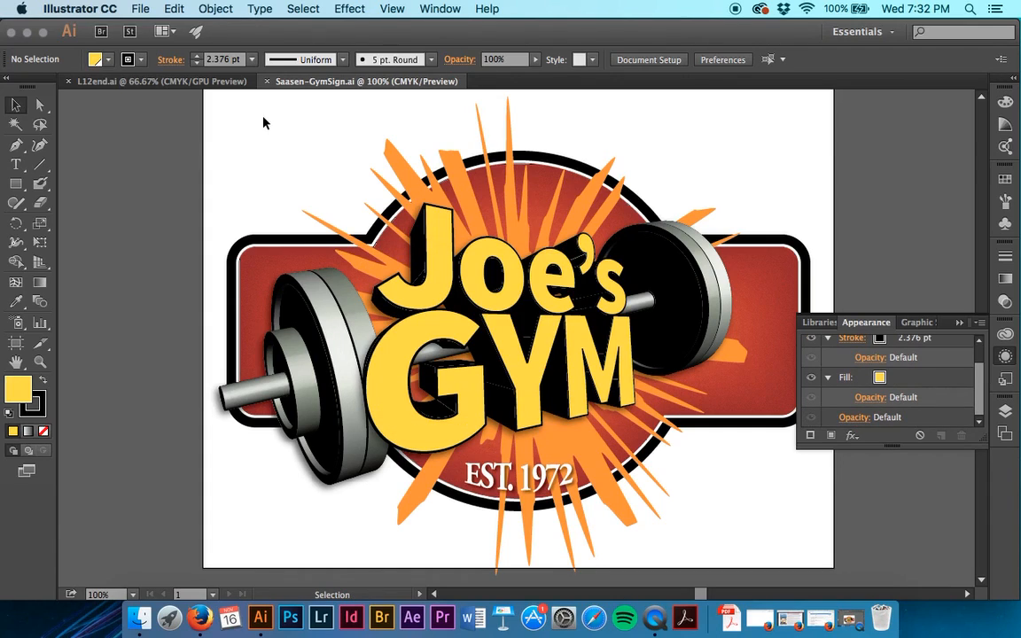
- Export the gym sign to the Lesson12 folder in JPEG format, using artboards with the range set to 1
{"action": "left_click", "coordinate": [137, 8]}
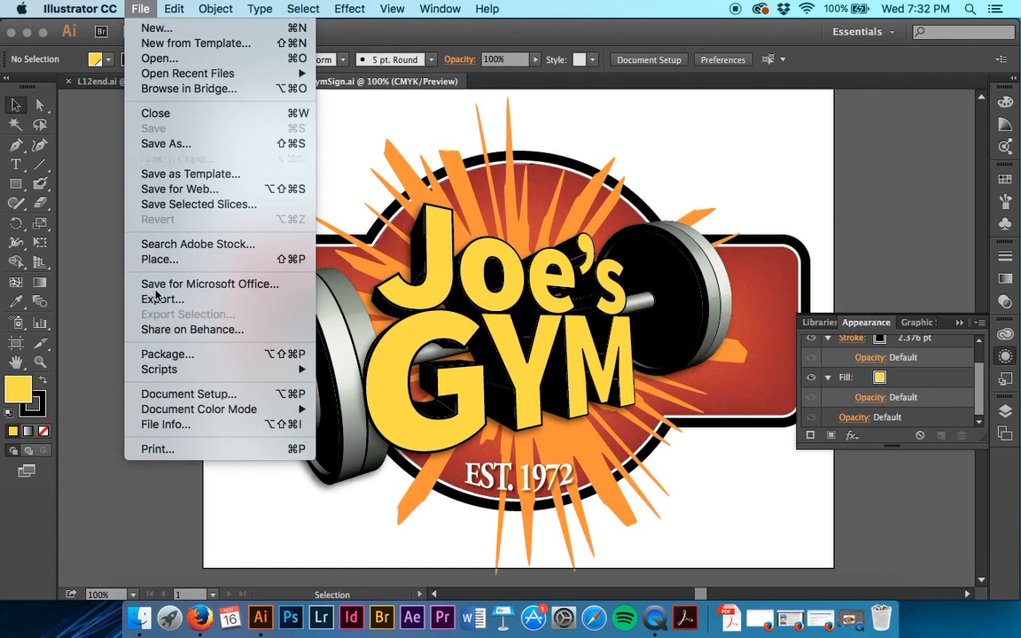
{"action": "left_click", "coordinate": [205, 295]}
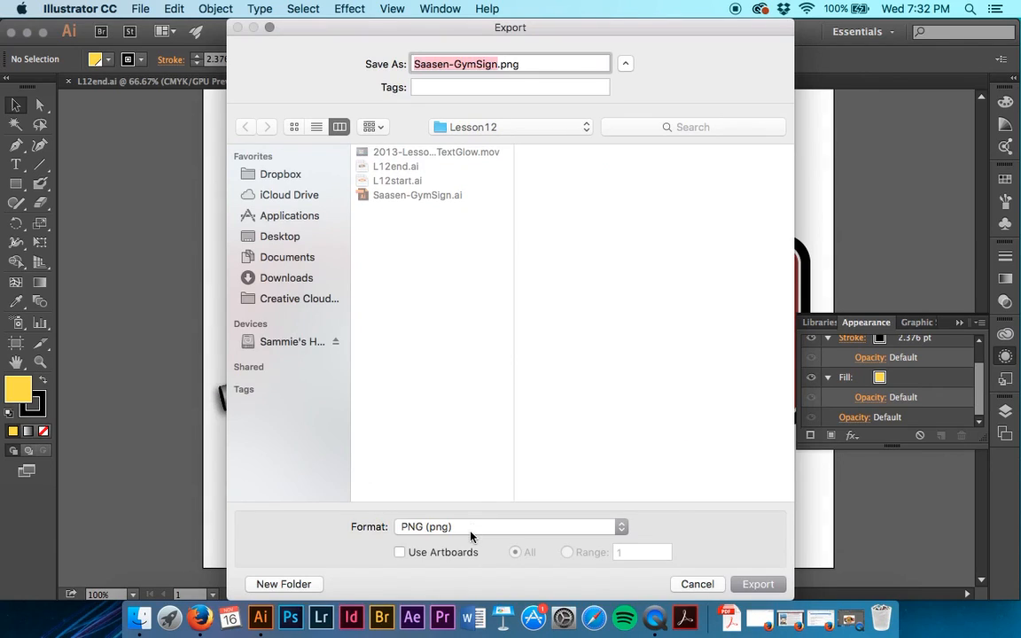
{"action": "left_click", "coordinate": [469, 531]}
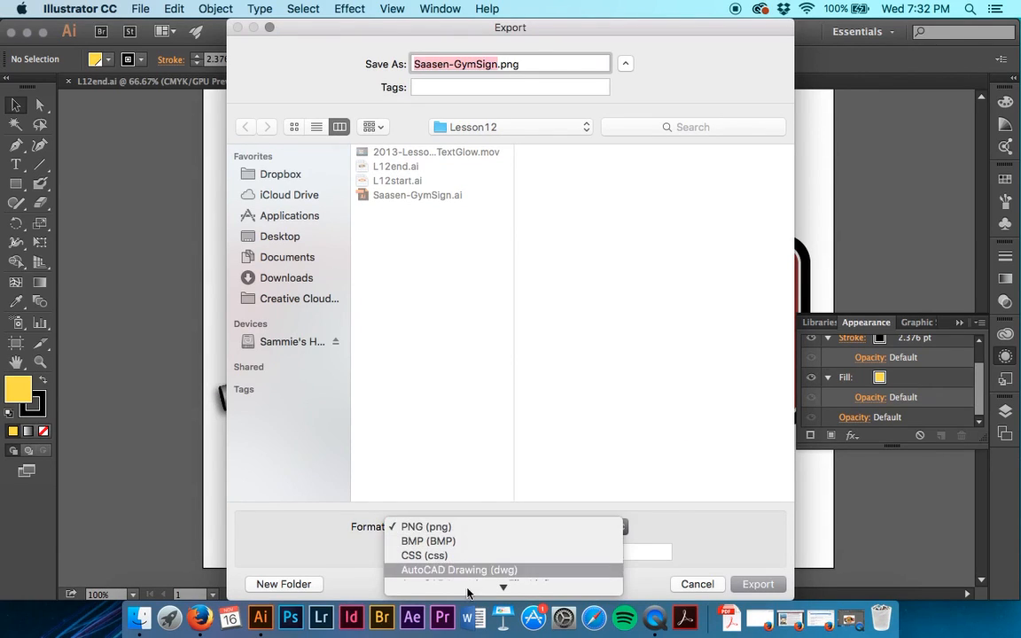
{"action": "left_click", "coordinate": [421, 512]}
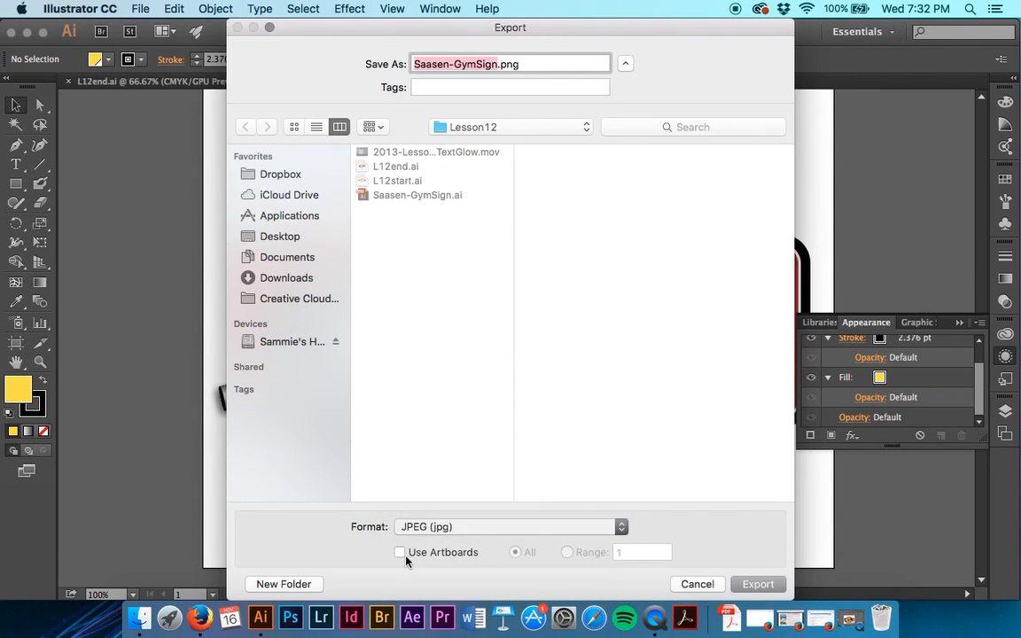
{"action": "left_click", "coordinate": [400, 553]}
{"action": "left_click", "coordinate": [567, 553]}
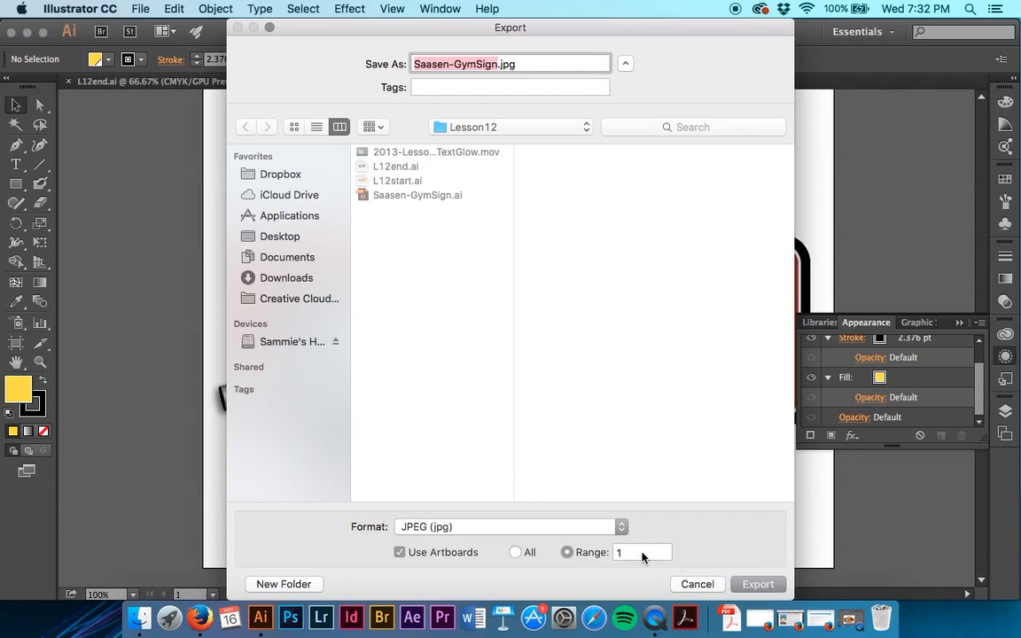
{"action": "left_click", "coordinate": [757, 585]}
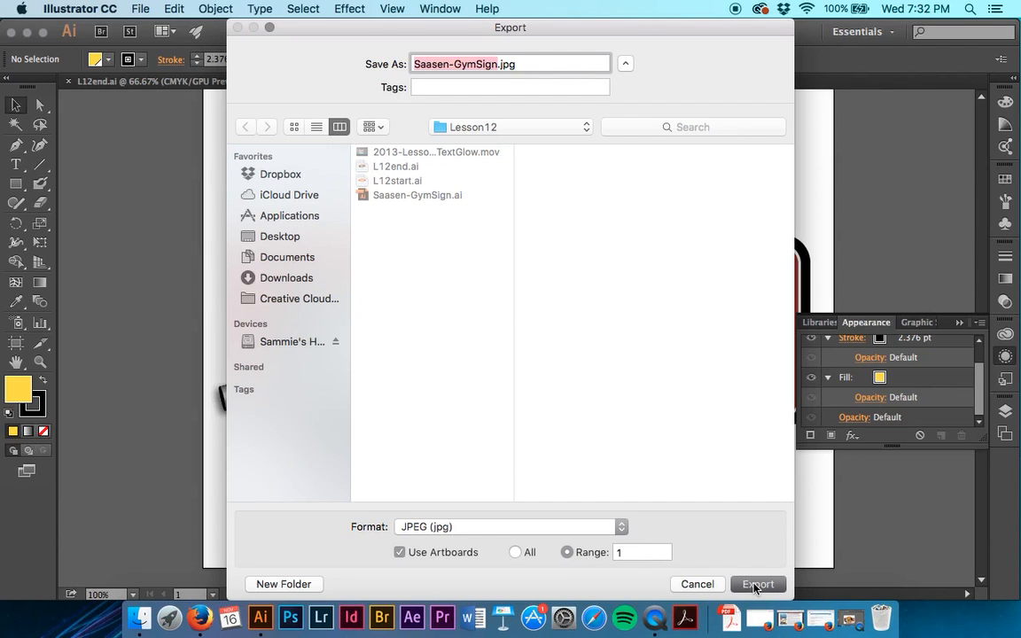